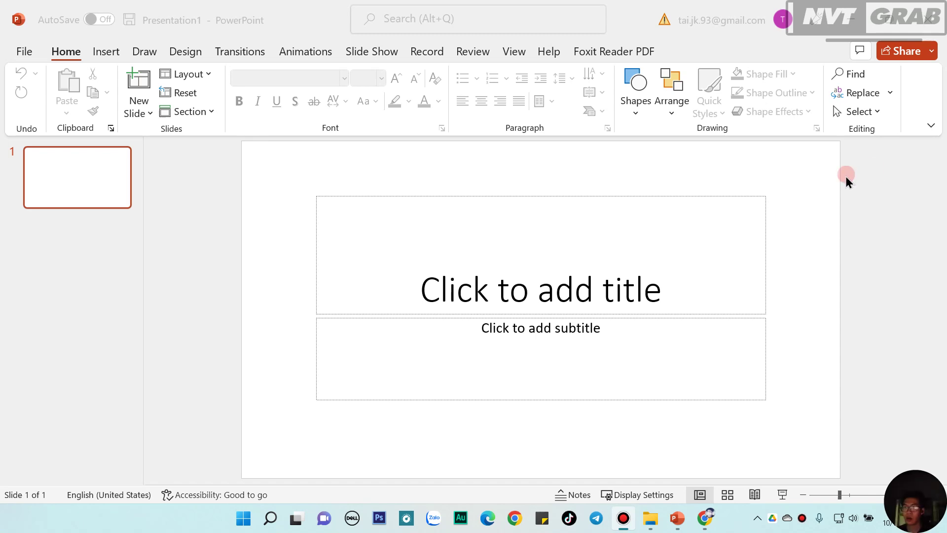
Step: Open Format Background for the blank title slide from the slide's right-click menu
click(782, 256)
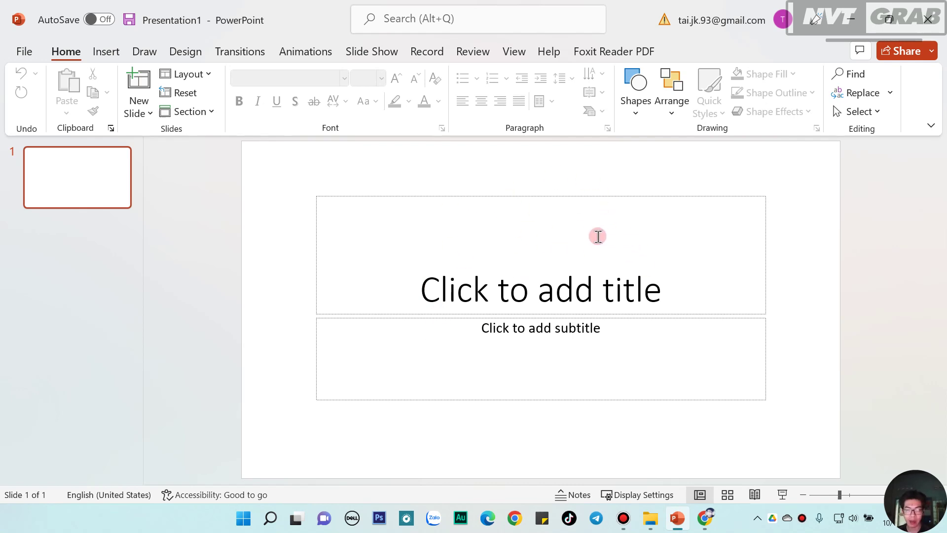
right_click(611, 171)
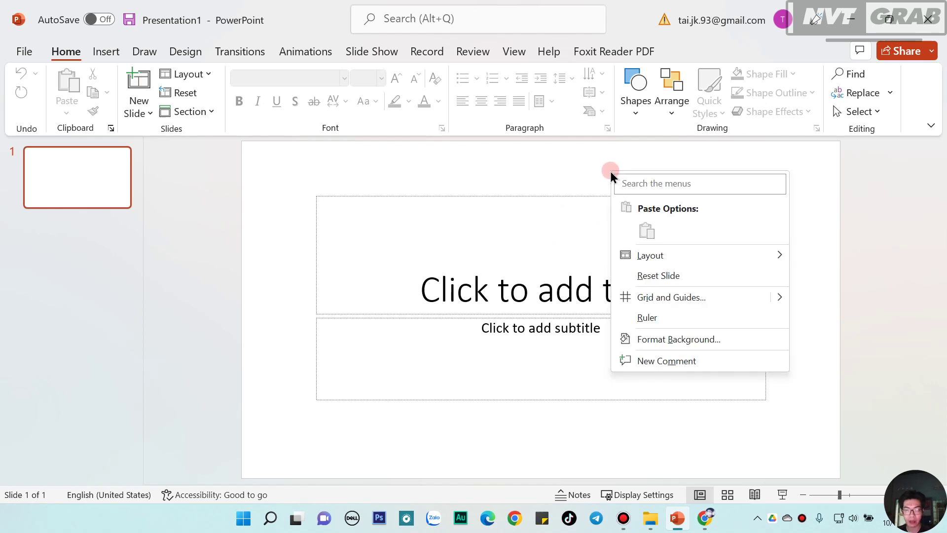
click(698, 340)
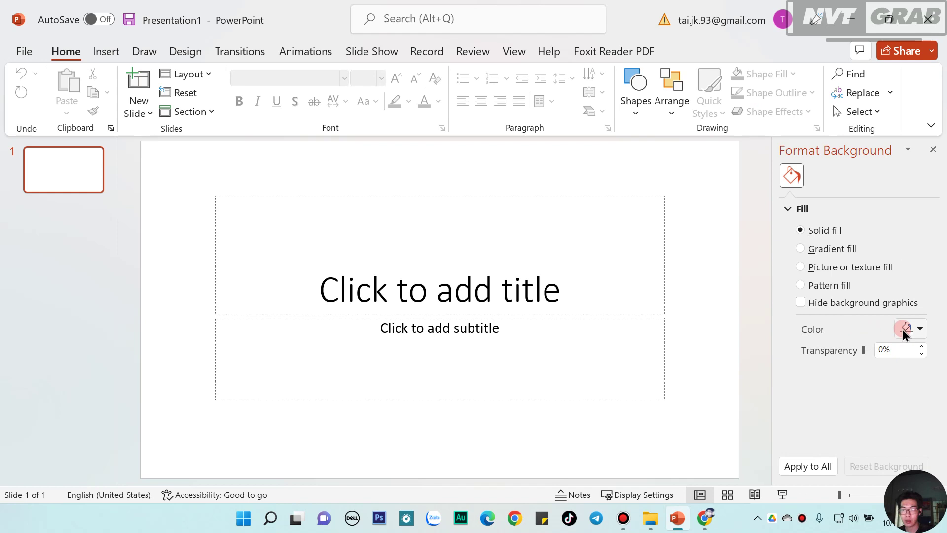
Step: Fill the slide background with solid orange at 43% transparency
click(903, 329)
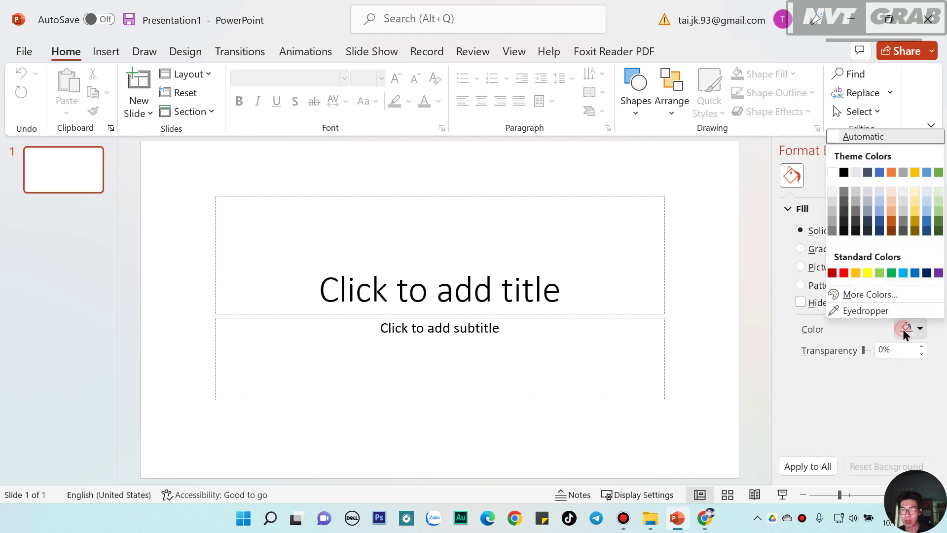
click(858, 276)
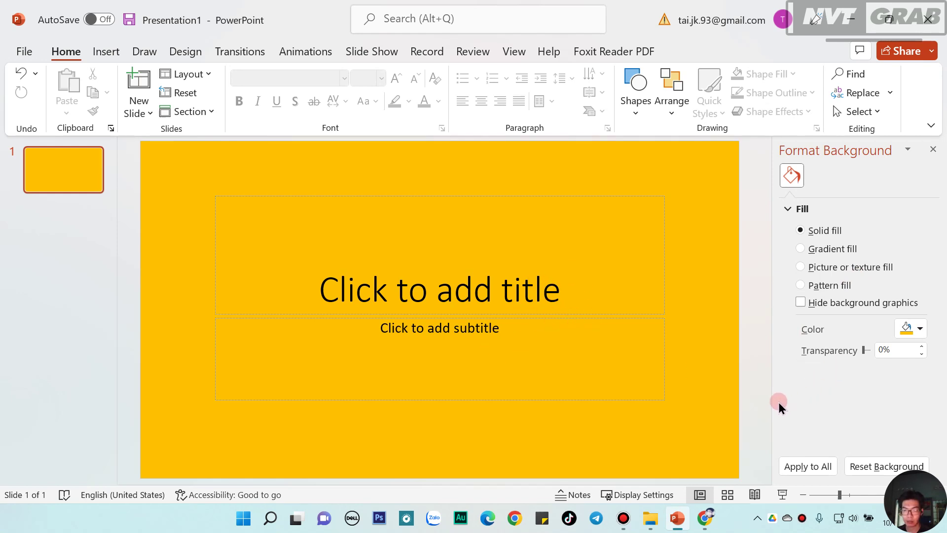
drag(773, 403, 679, 413)
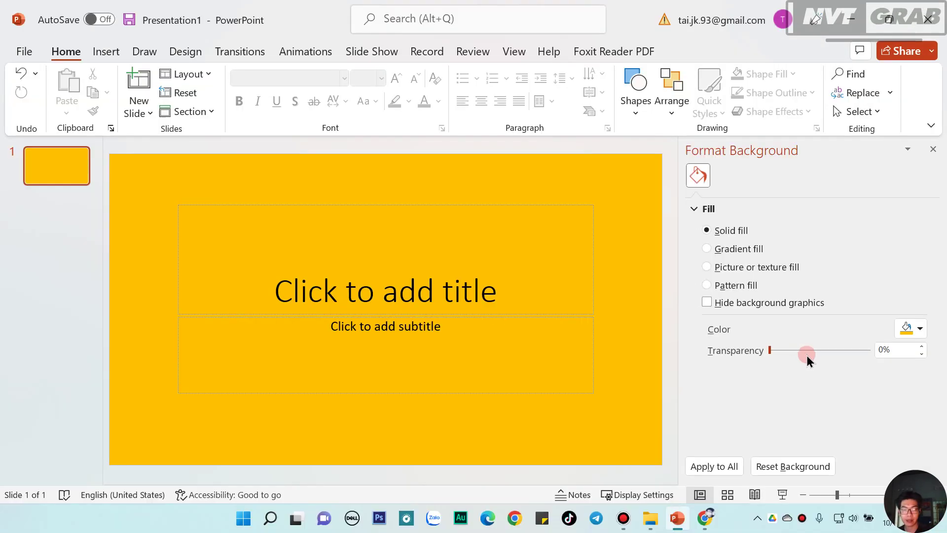
drag(772, 349, 813, 351)
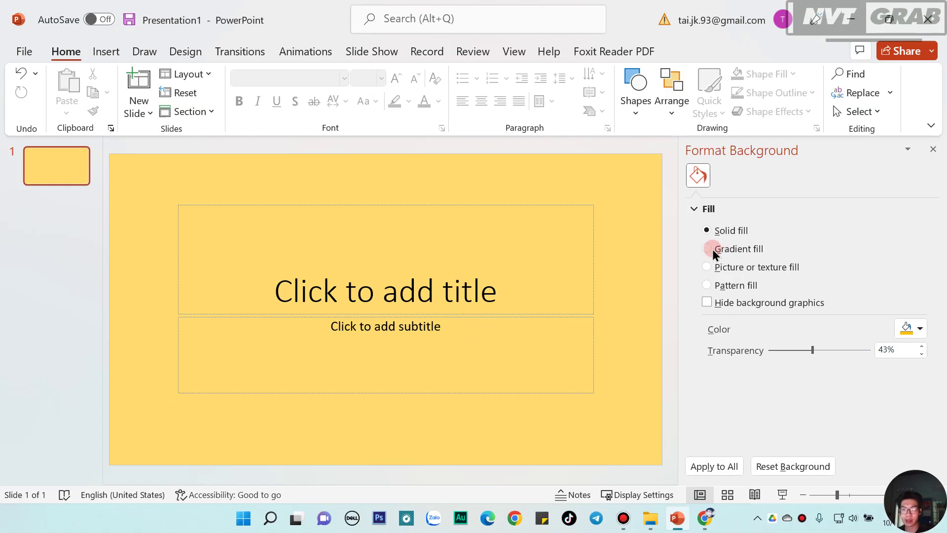
click(708, 248)
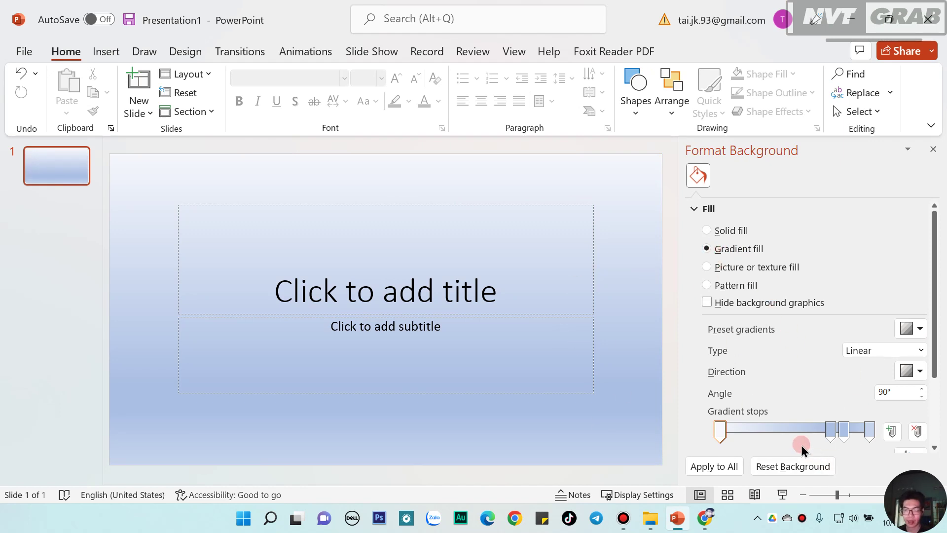
Step: Make the gradient fill's first stop red
click(721, 431)
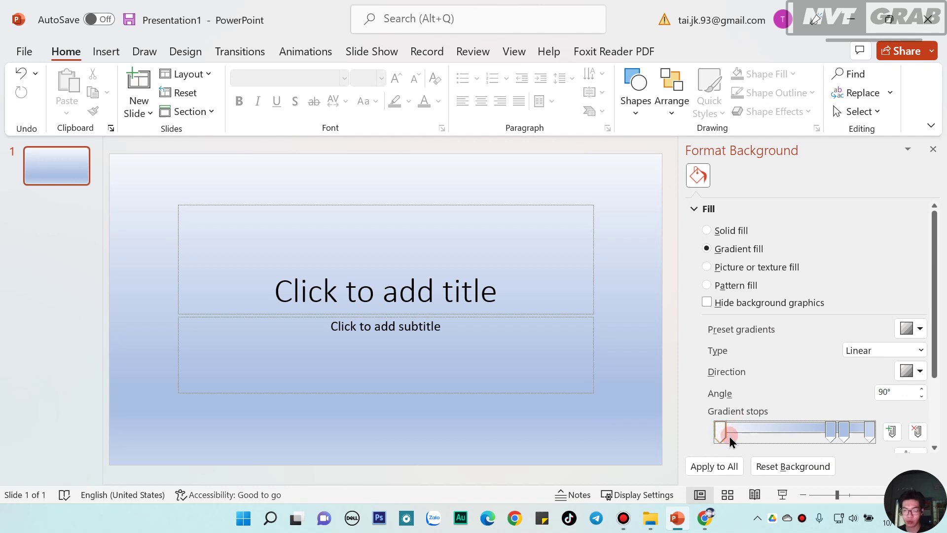
scroll(836, 382, down, 2)
click(843, 378)
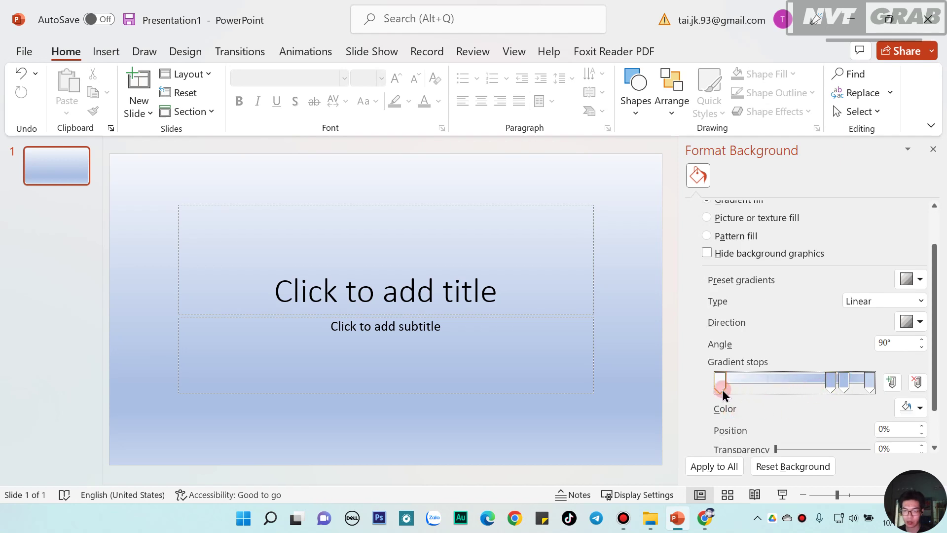
click(912, 409)
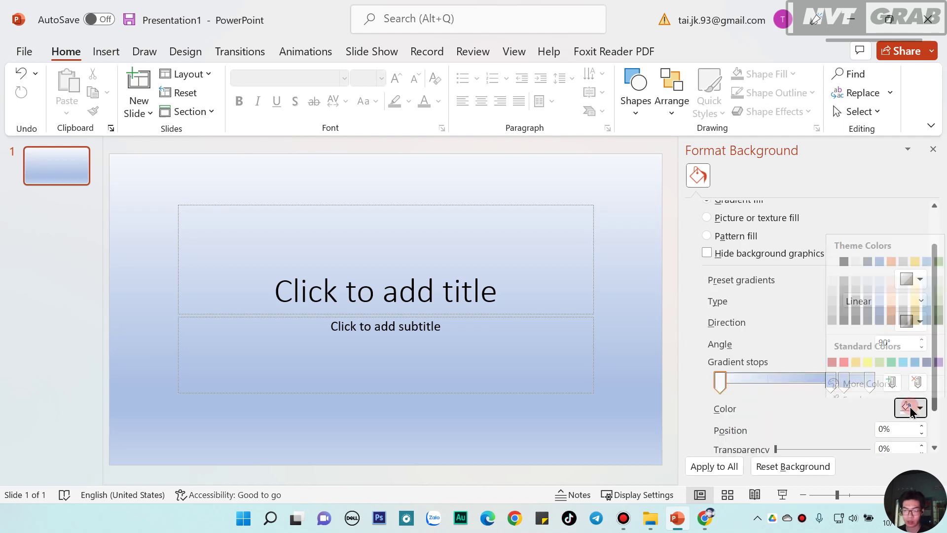
click(844, 353)
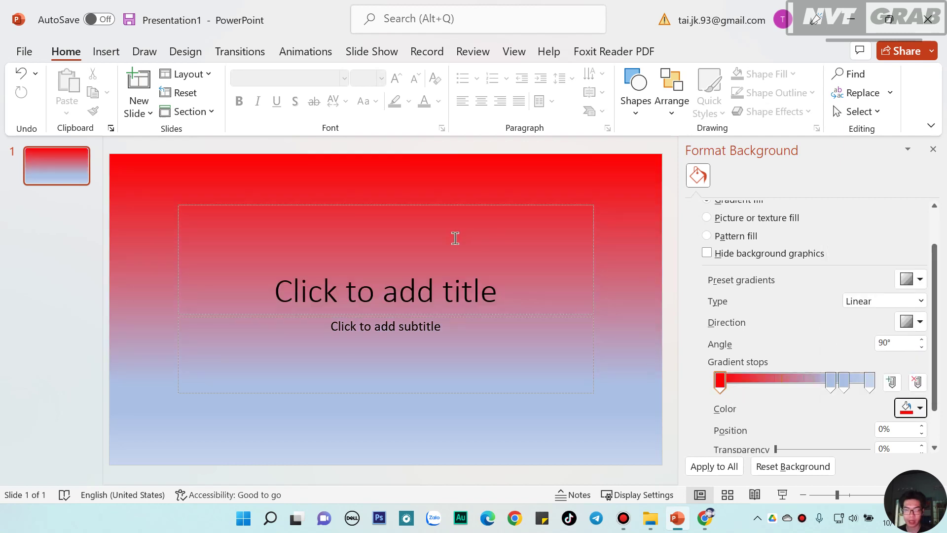
Step: Move a gradient stop to 44% and colour it yellow
click(862, 427)
drag(830, 383, 784, 387)
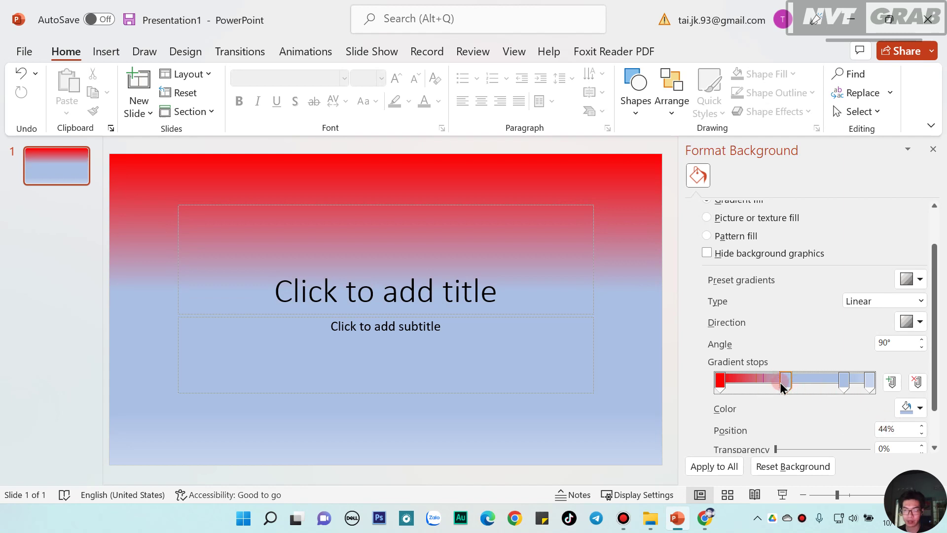
click(919, 408)
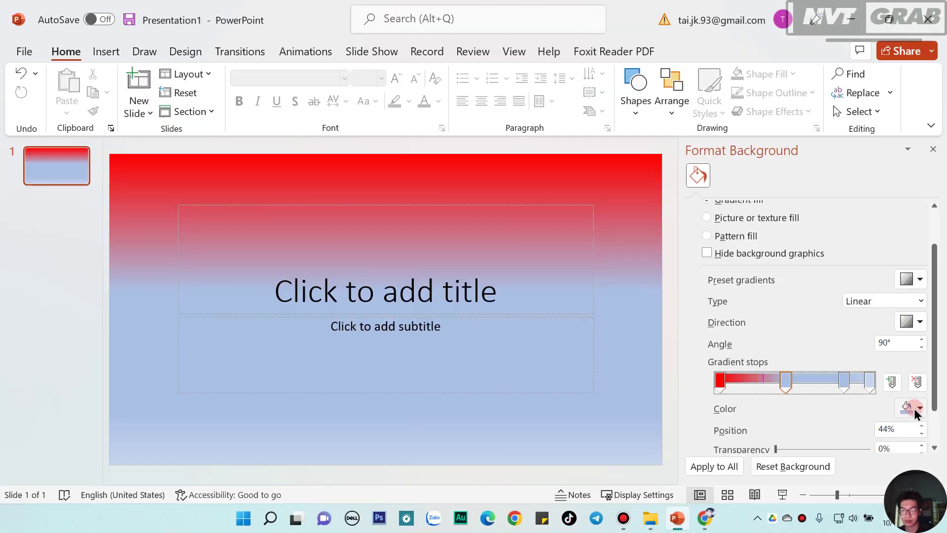
click(913, 407)
click(868, 352)
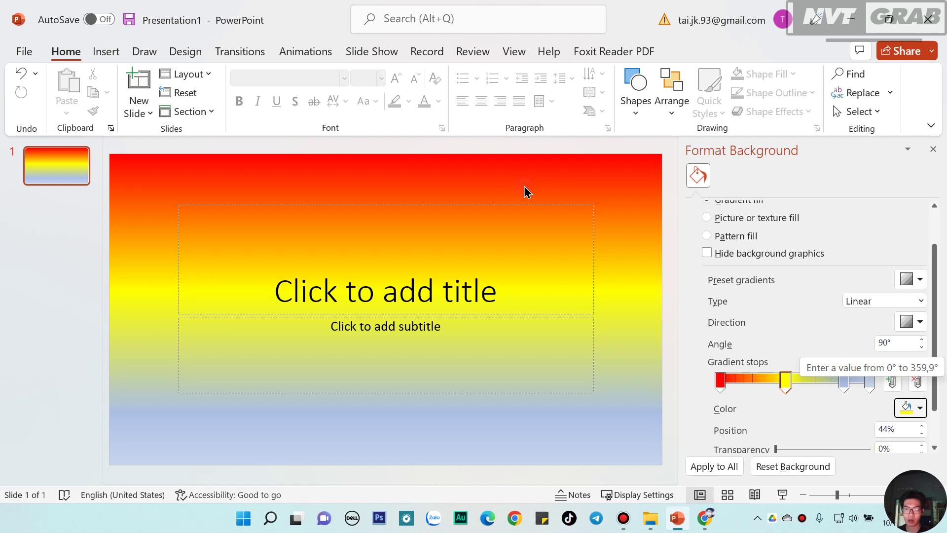
scroll(773, 331, up, 2)
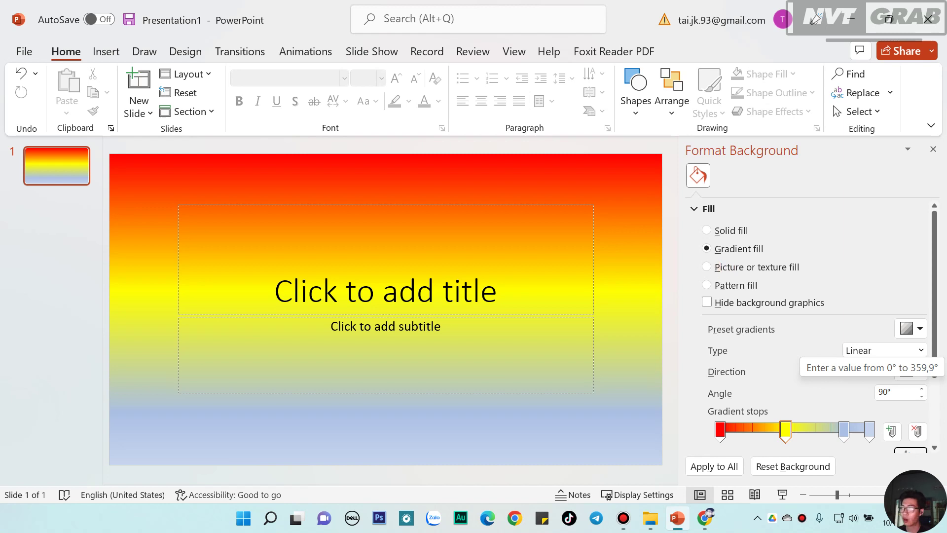
click(897, 100)
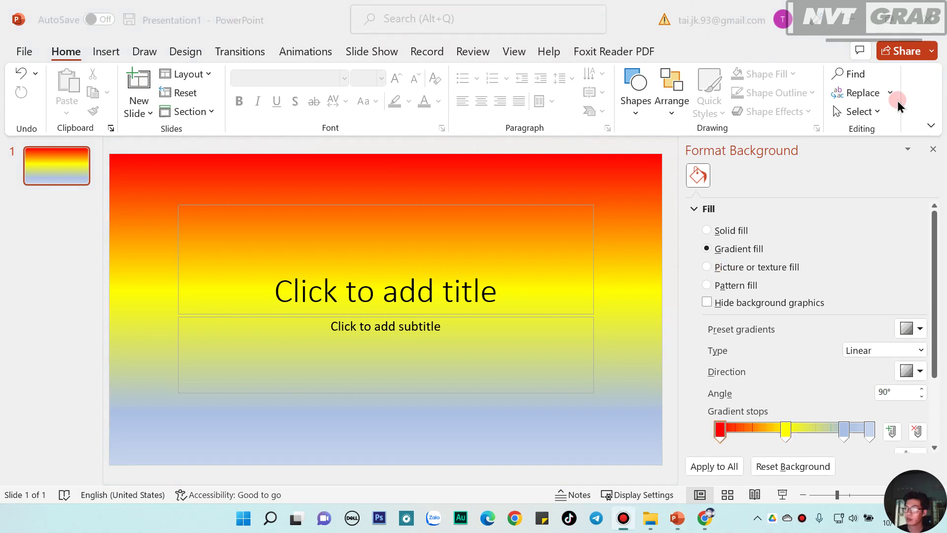
Step: Switch the background to the default papyrus texture fill and dismiss the CCleaner popup
click(707, 267)
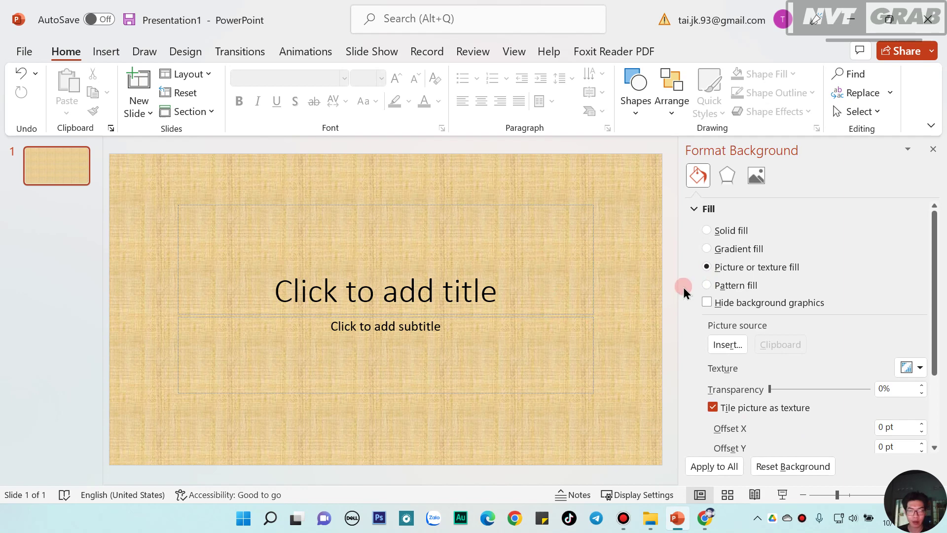
scroll(811, 309, down, 3)
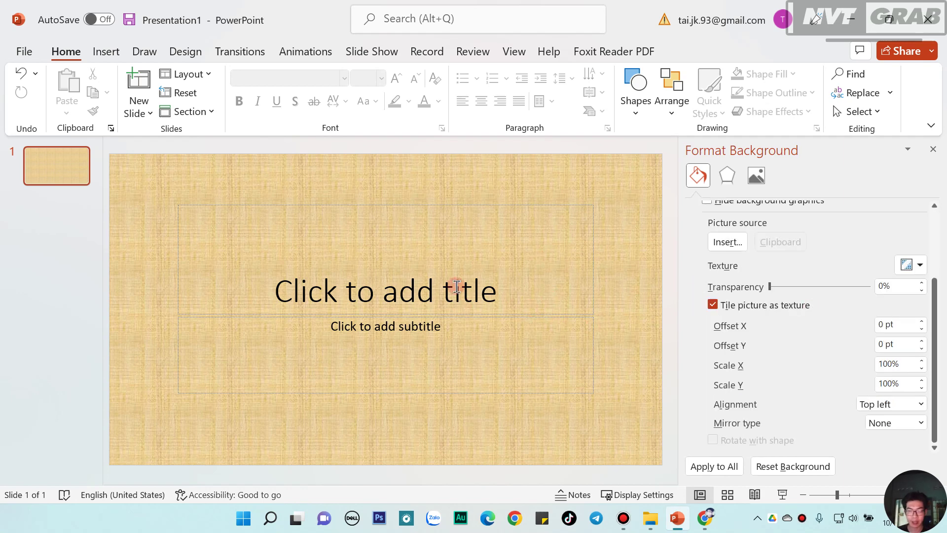
click(549, 219)
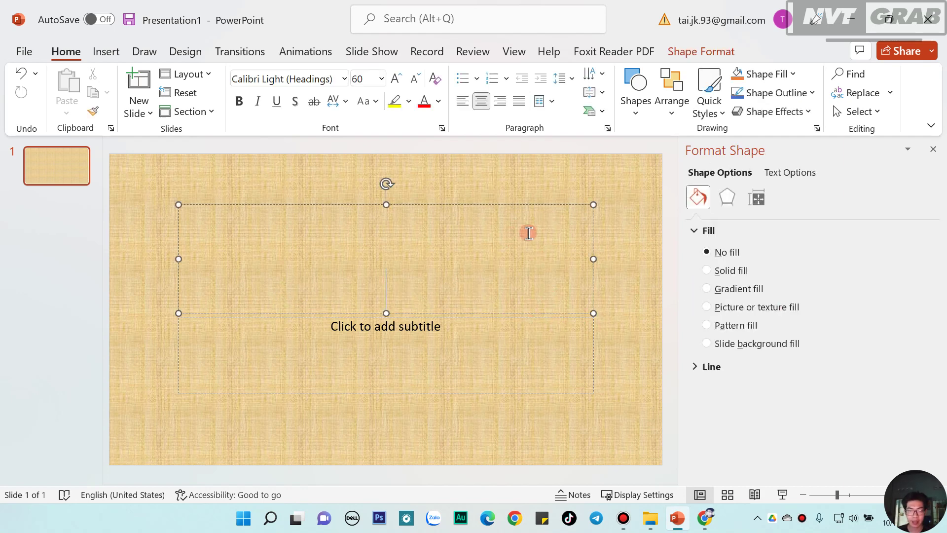
click(622, 320)
scroll(820, 286, down, 2)
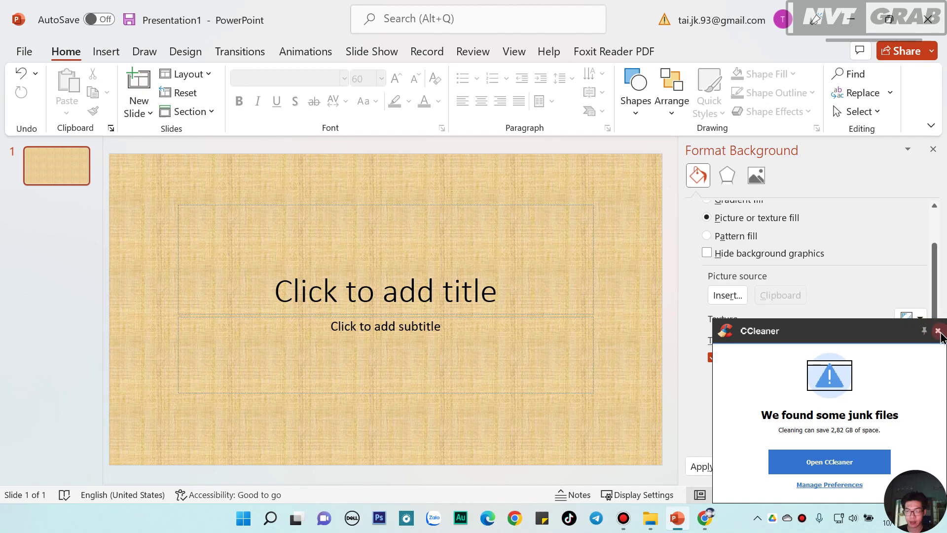
click(937, 330)
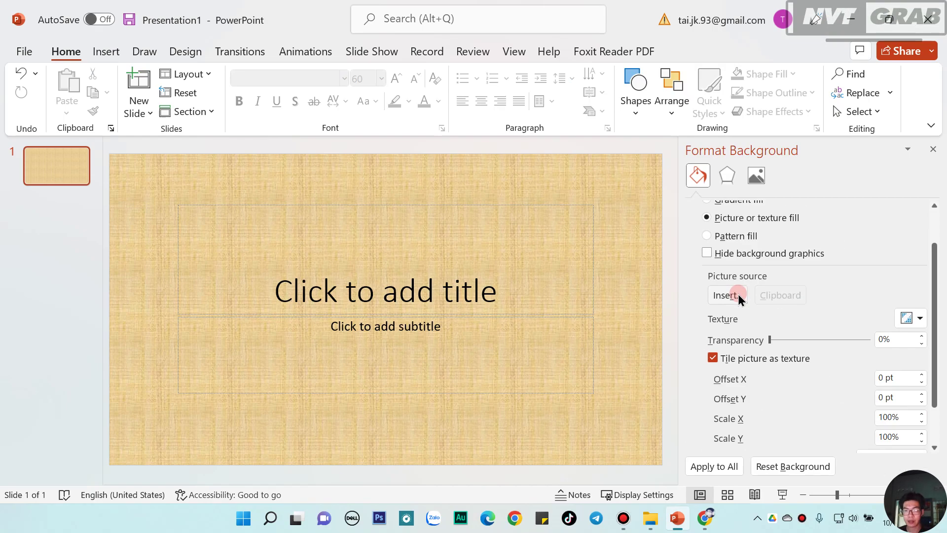
Step: Use the teal wave image from Desktop > BACK GROUND POWPOIN as the background picture
click(731, 296)
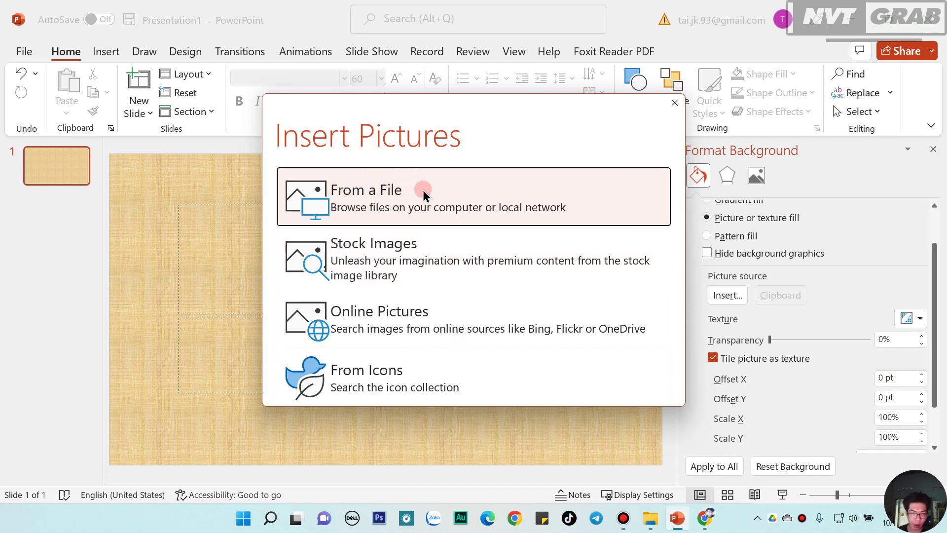
click(398, 207)
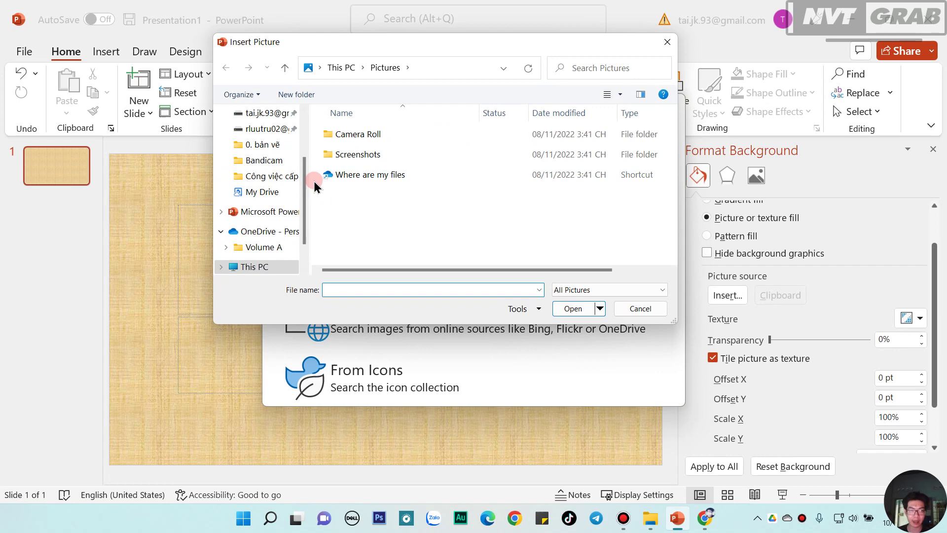
scroll(296, 193, up, 1)
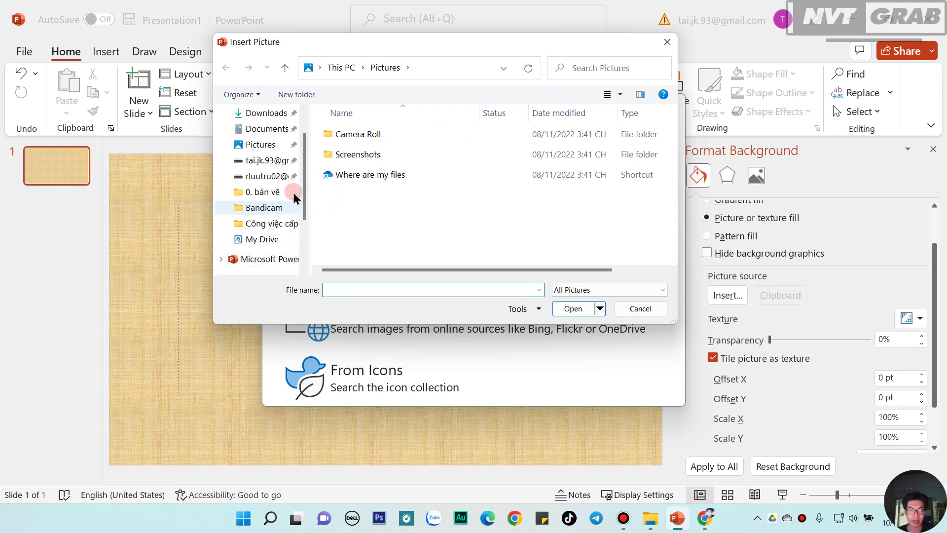
scroll(294, 198, up, 1)
click(260, 132)
scroll(448, 211, down, 3)
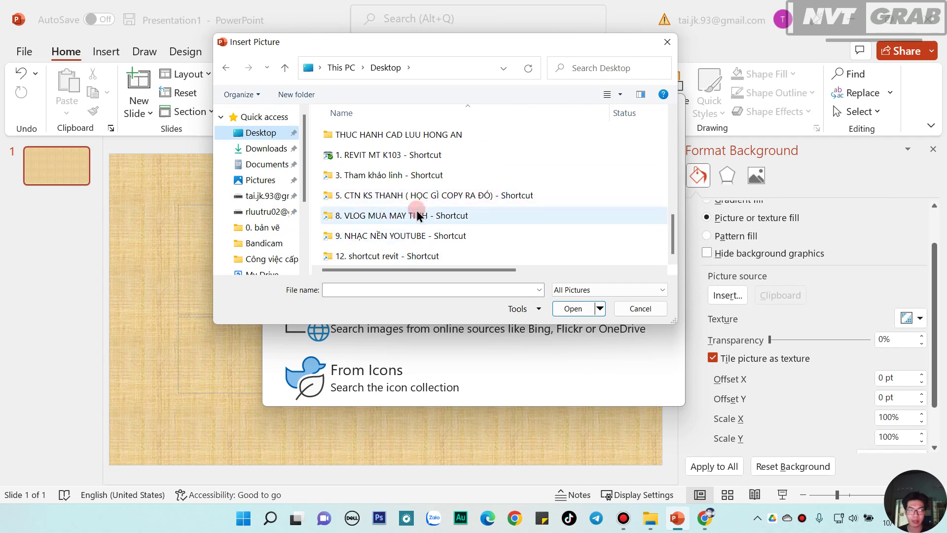
scroll(404, 217, up, 2)
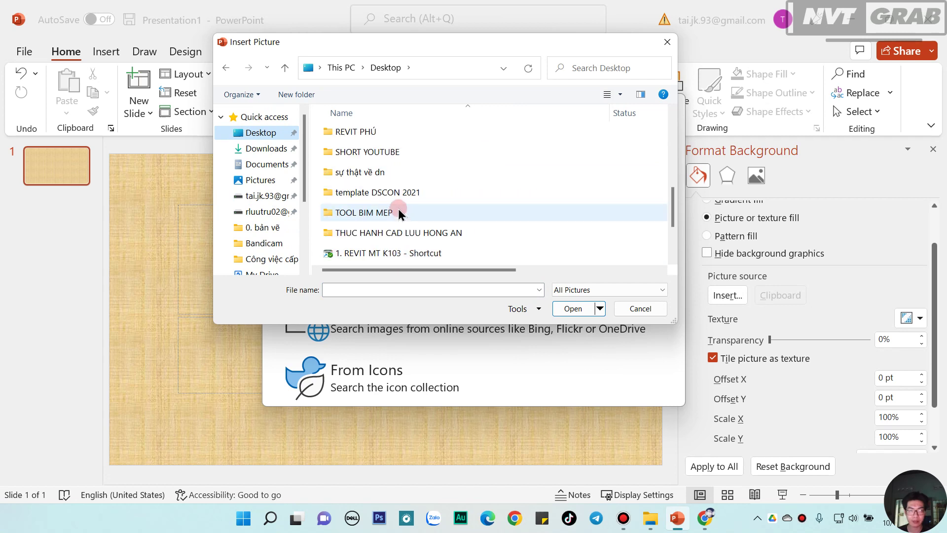
scroll(404, 217, up, 5)
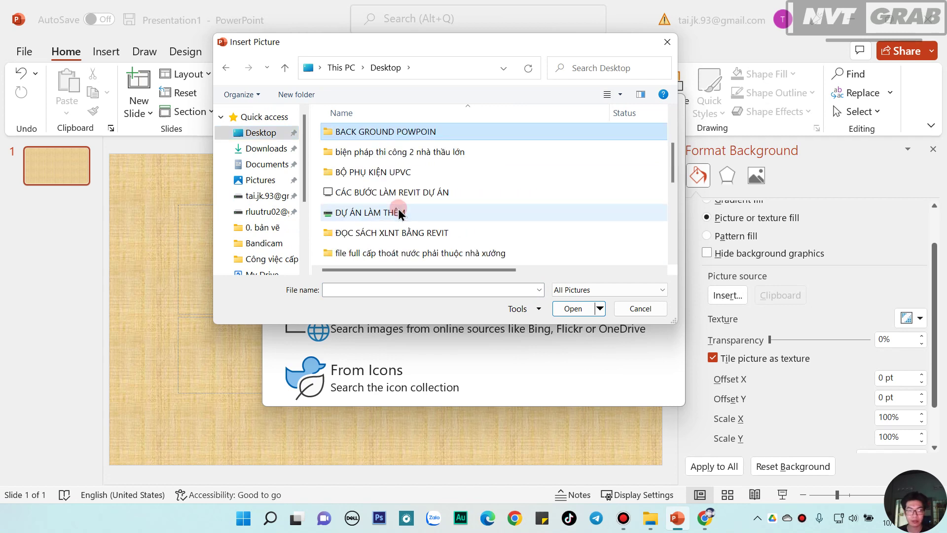
double_click(407, 130)
double_click(377, 178)
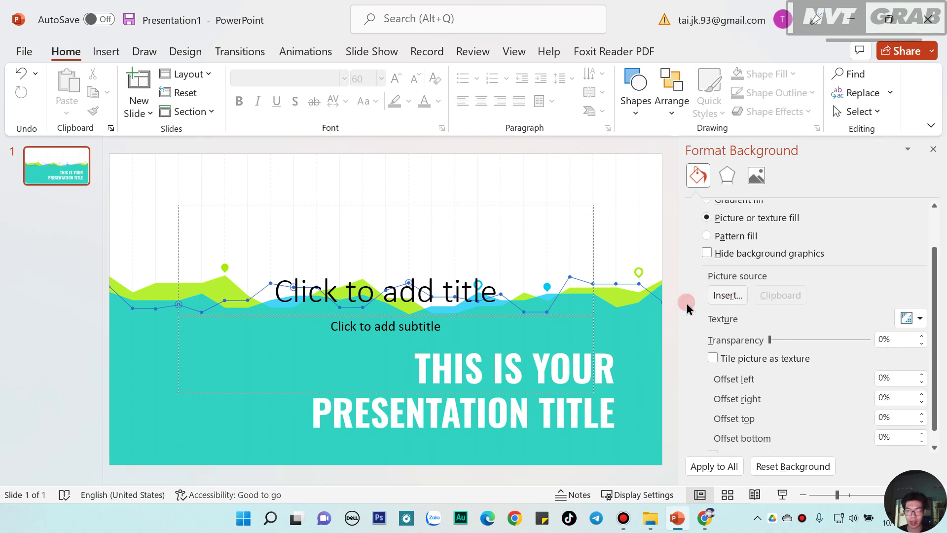
click(715, 296)
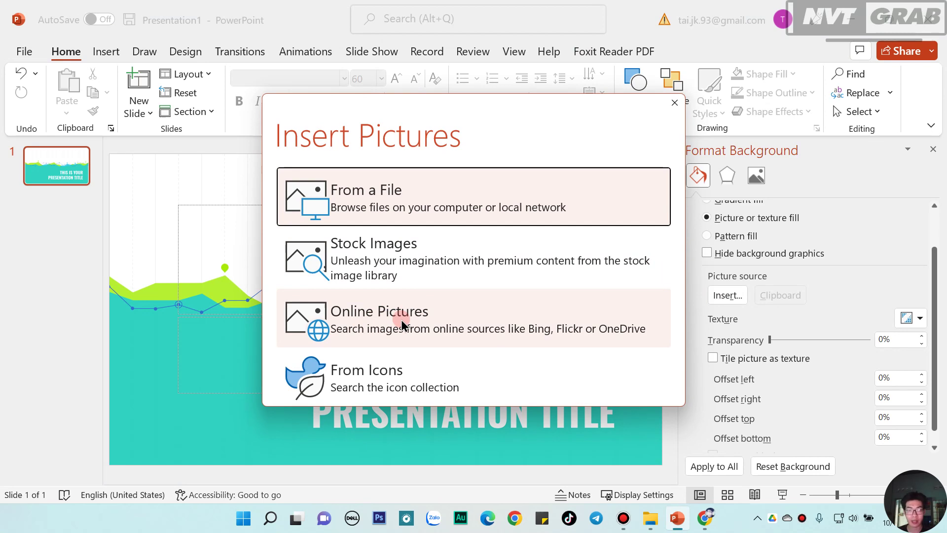
Step: Insert the sunlit tree-canopy photo from the online Trees category as the background
click(375, 320)
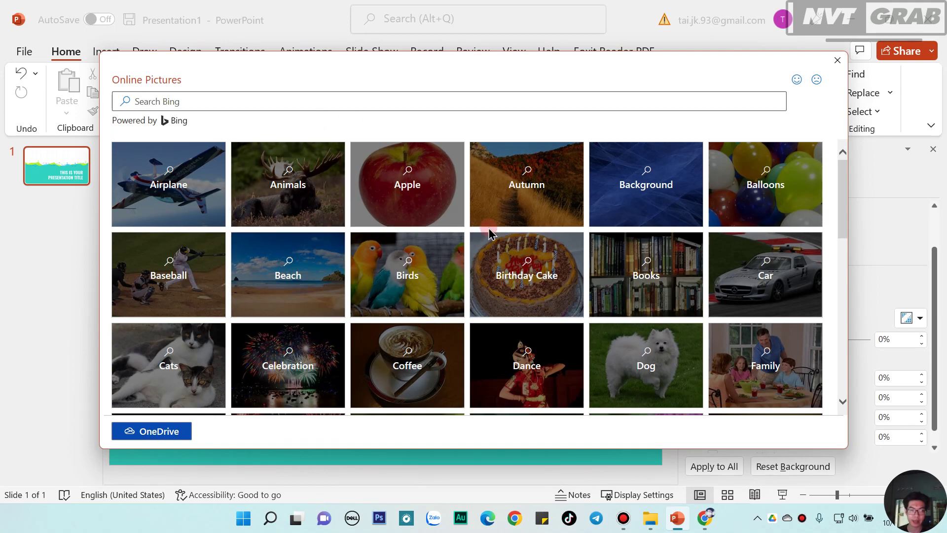
scroll(444, 231, down, 5)
scroll(488, 235, down, 5)
scroll(490, 234, up, 1)
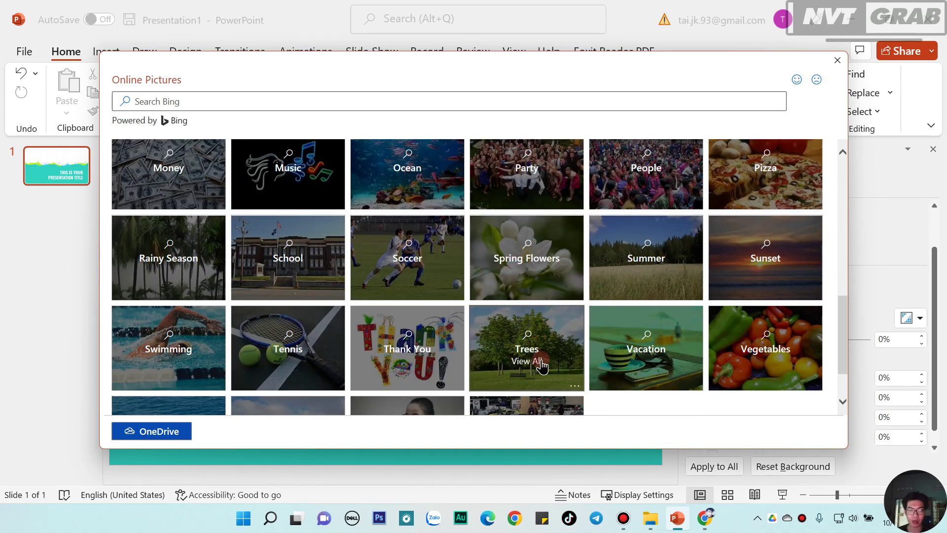
scroll(540, 363, down, 1)
click(535, 297)
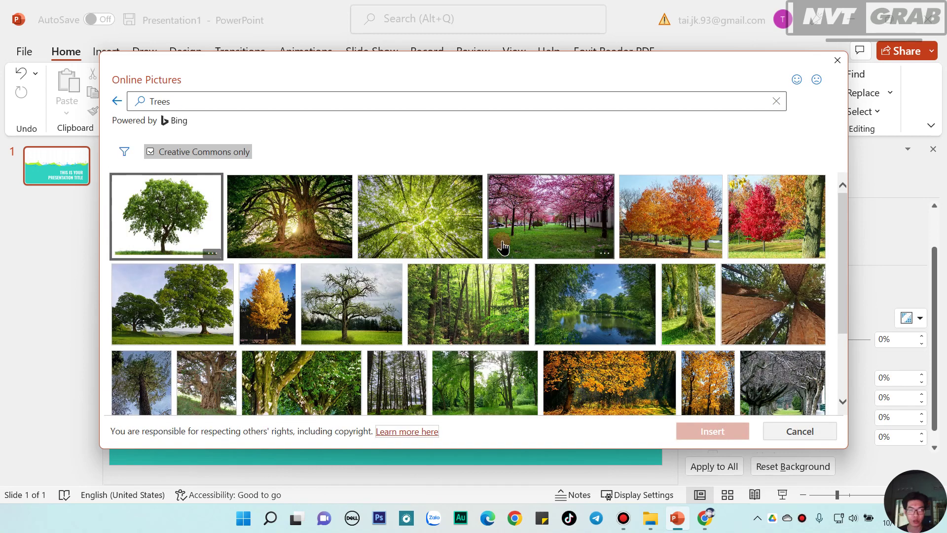
scroll(503, 247, down, 2)
scroll(498, 296, down, 3)
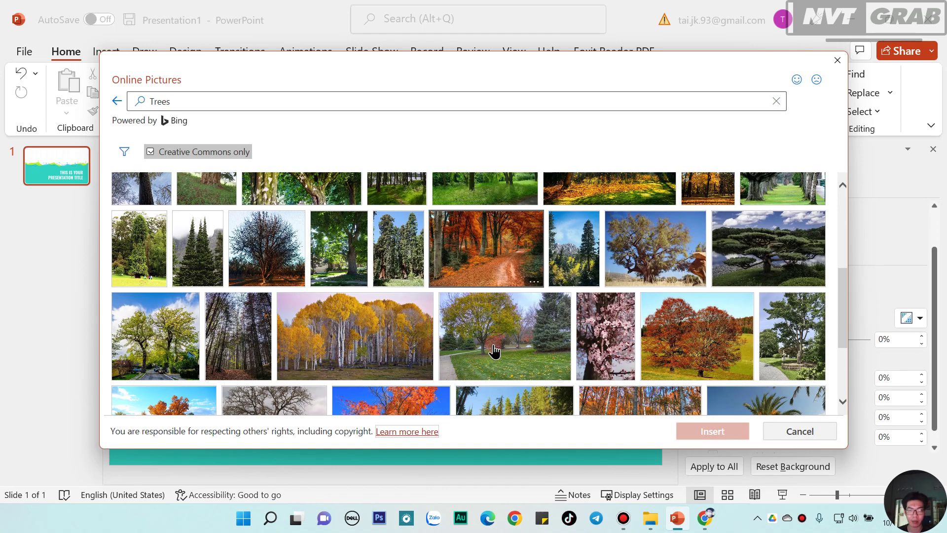
scroll(494, 351, up, 1)
scroll(494, 351, up, 2)
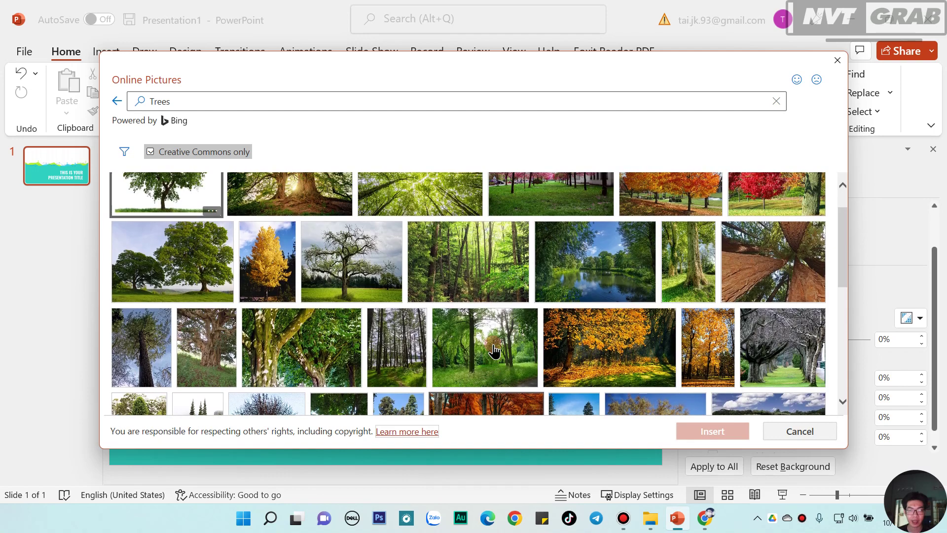
scroll(493, 350, up, 1)
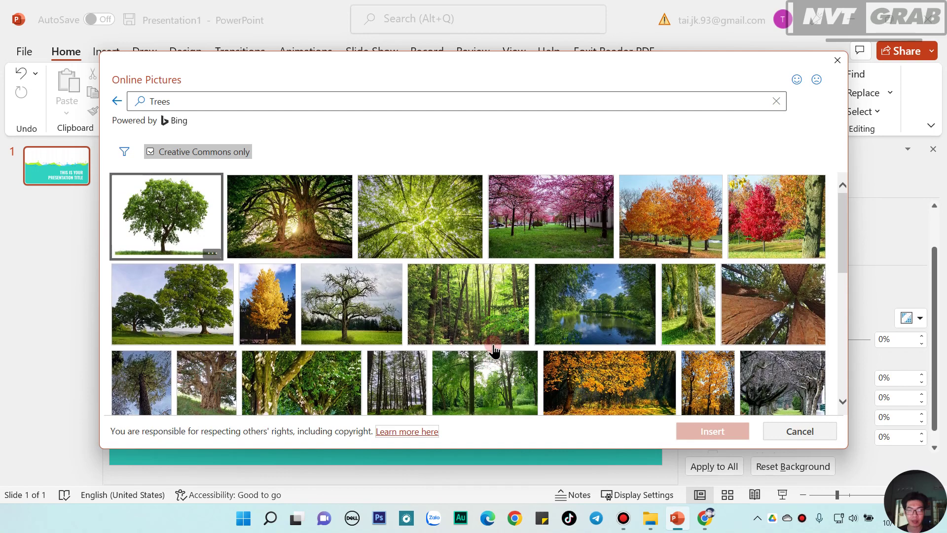
click(403, 230)
click(735, 432)
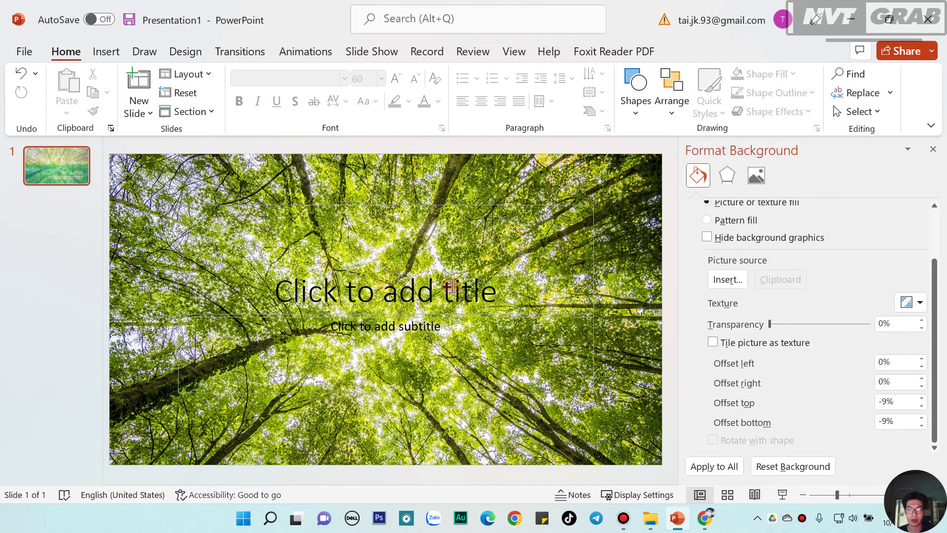
Step: Deselect the title placeholder to return to the background settings
click(590, 264)
click(612, 264)
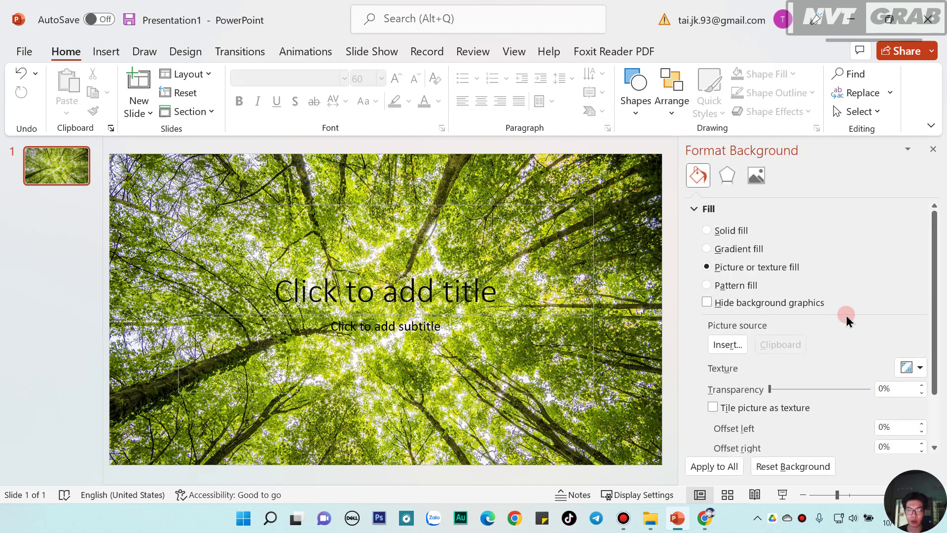
scroll(847, 320, down, 2)
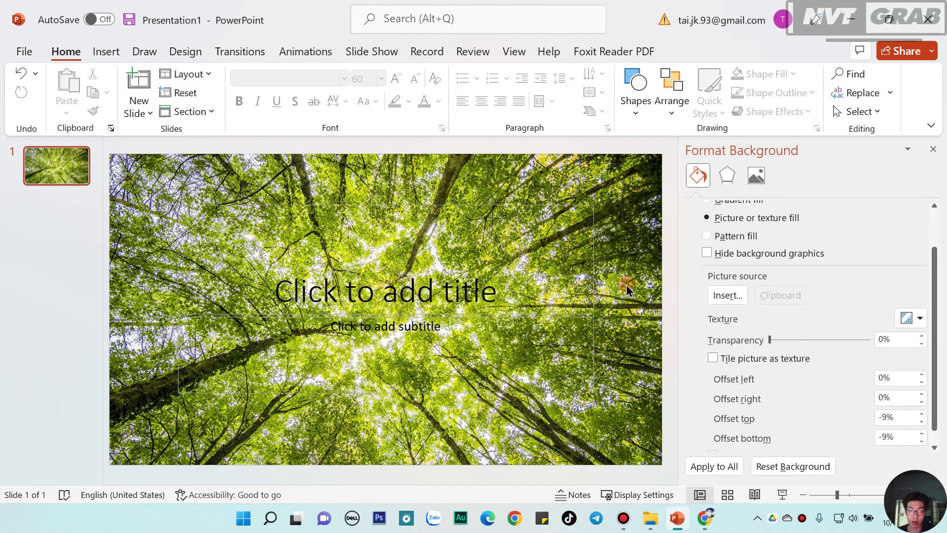
Step: Fade the canopy background picture to 36% transparency
drag(771, 341, 773, 342)
drag(838, 342, 833, 340)
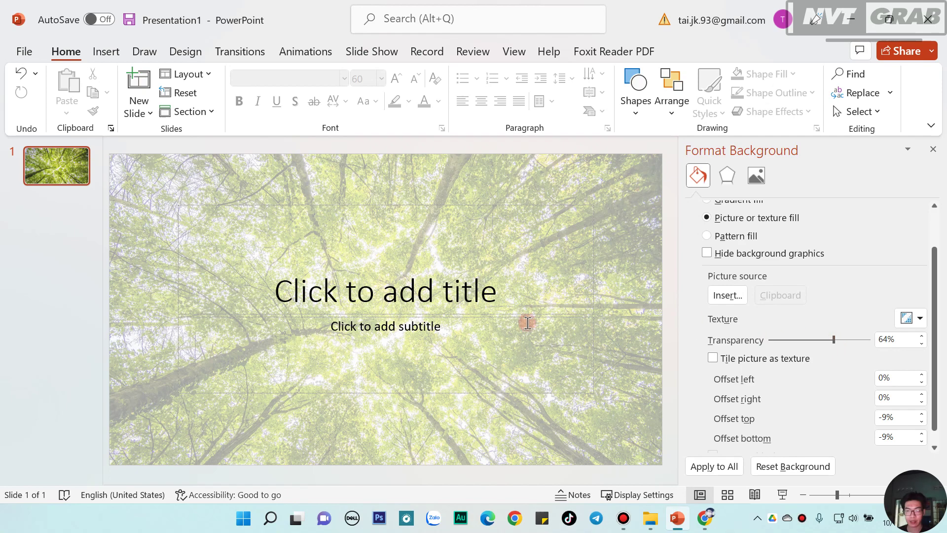
drag(832, 339, 805, 341)
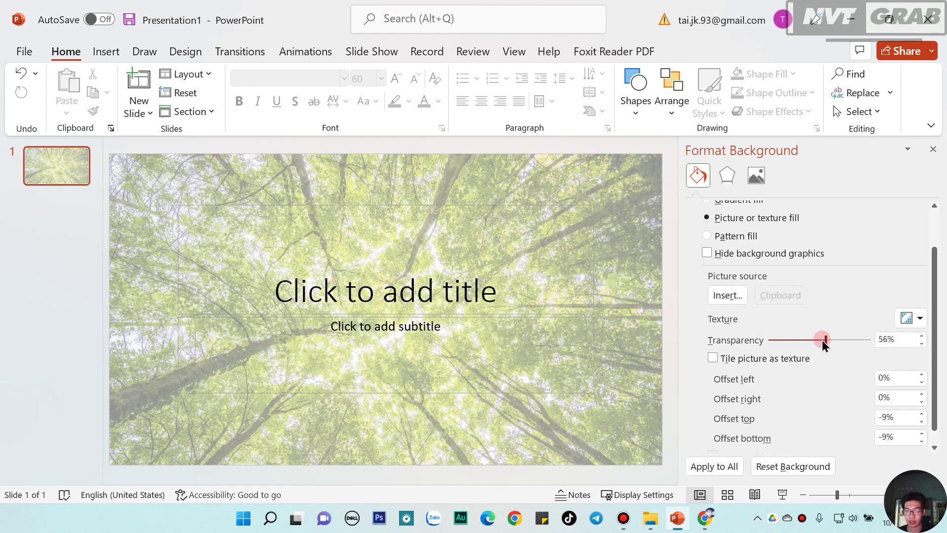
scroll(888, 360, down, 1)
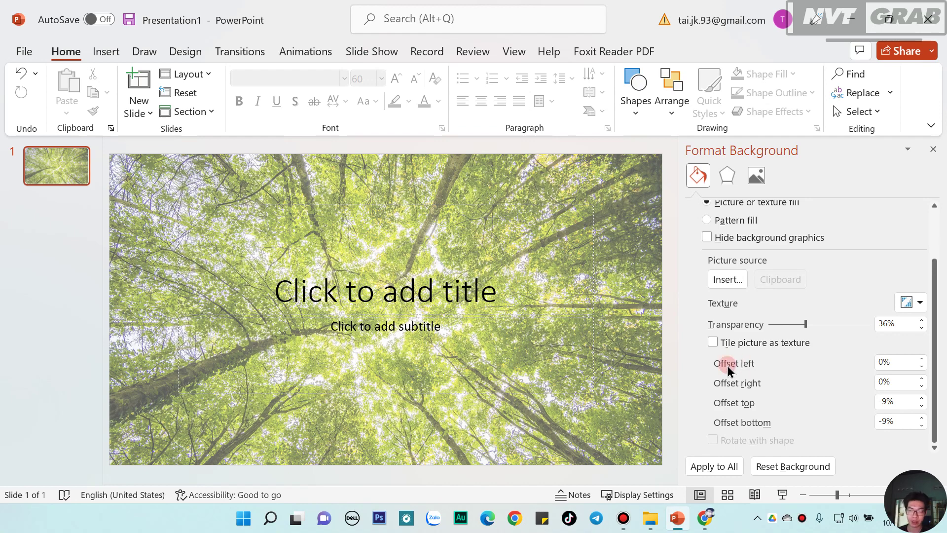
Step: Set the background picture's left offset to -6% so it fills the slide
click(921, 366)
click(921, 359)
click(921, 359)
click(920, 359)
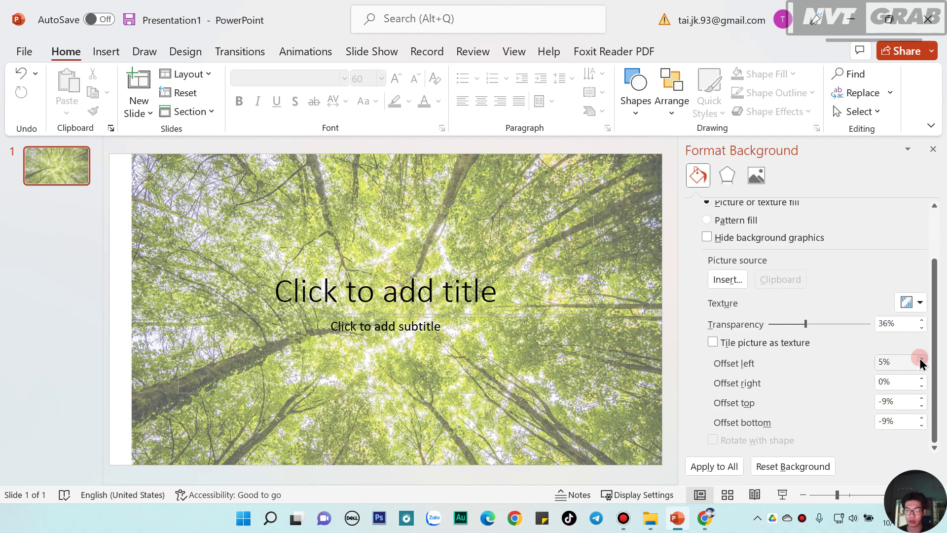
click(920, 359)
click(920, 359)
click(921, 359)
click(921, 359)
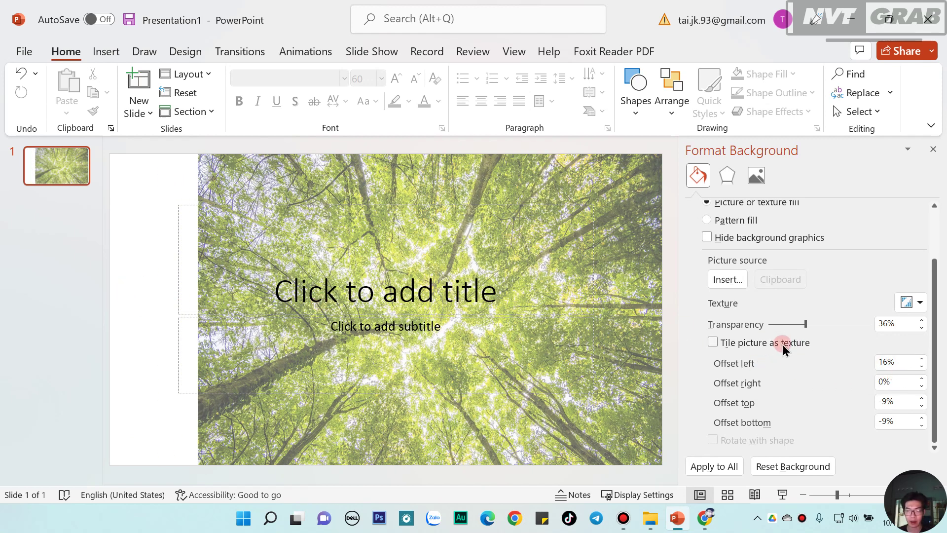
click(921, 366)
drag(921, 366, 920, 366)
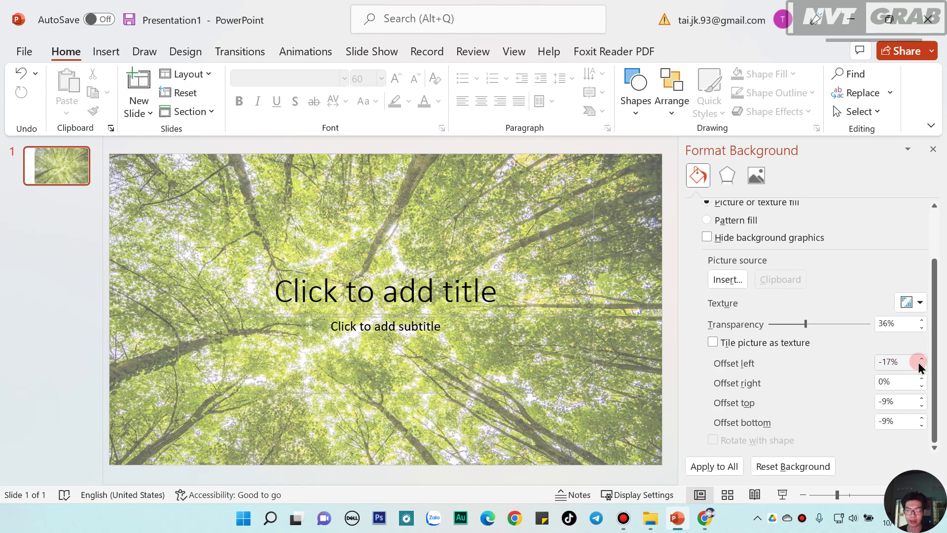
click(921, 360)
click(921, 359)
click(921, 359)
click(921, 360)
click(921, 360)
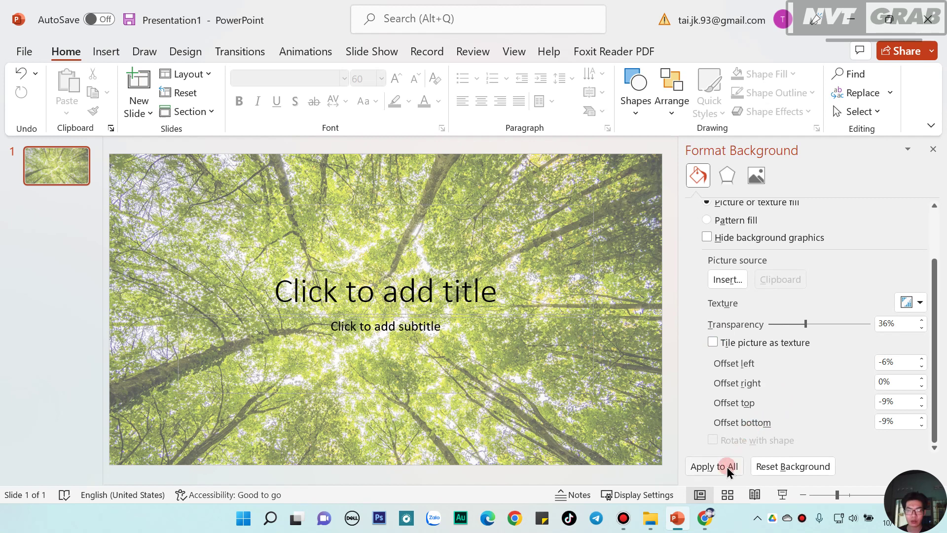
Step: Add a blank second slide and apply the faded tree background to all slides
right_click(68, 171)
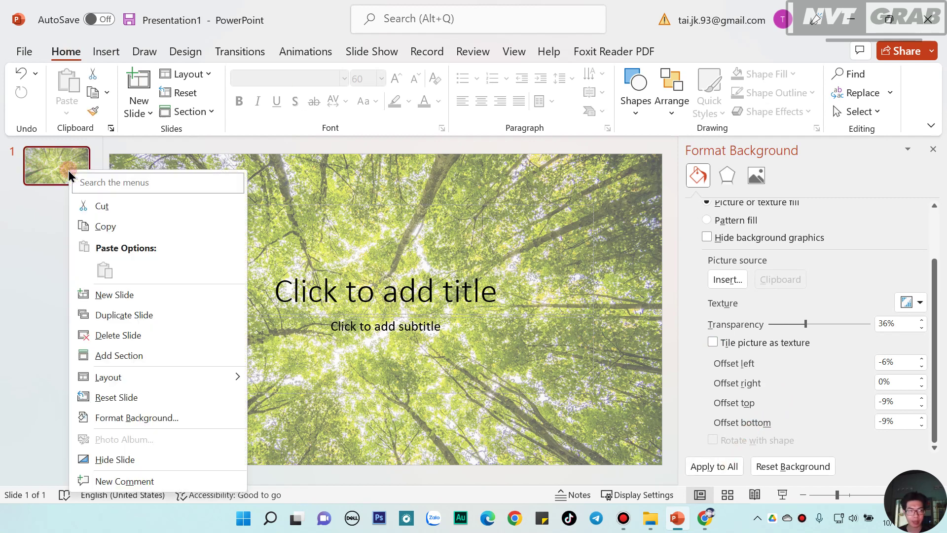
click(138, 301)
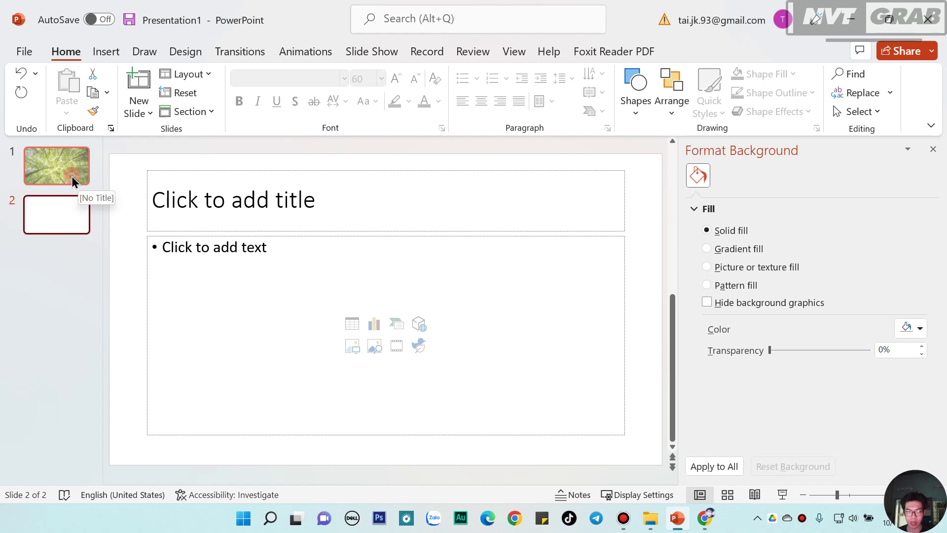
click(101, 186)
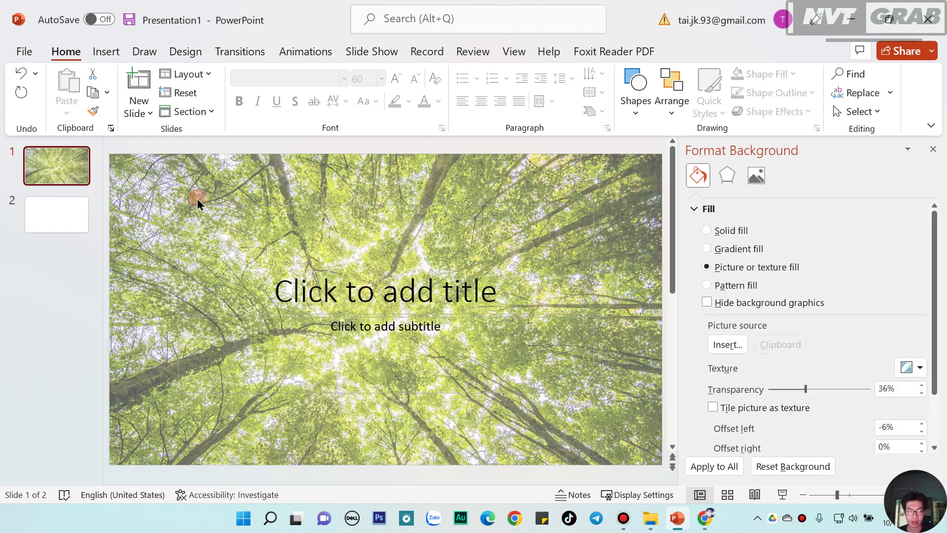
click(715, 466)
click(36, 218)
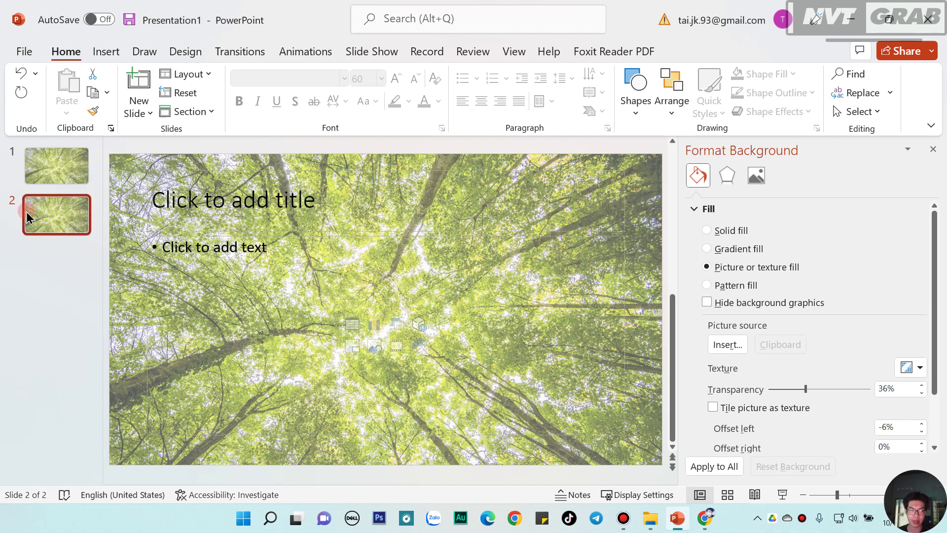
Step: Give slide 2 a pattern fill, trying several swatches before settling on horizontal dashes
click(732, 286)
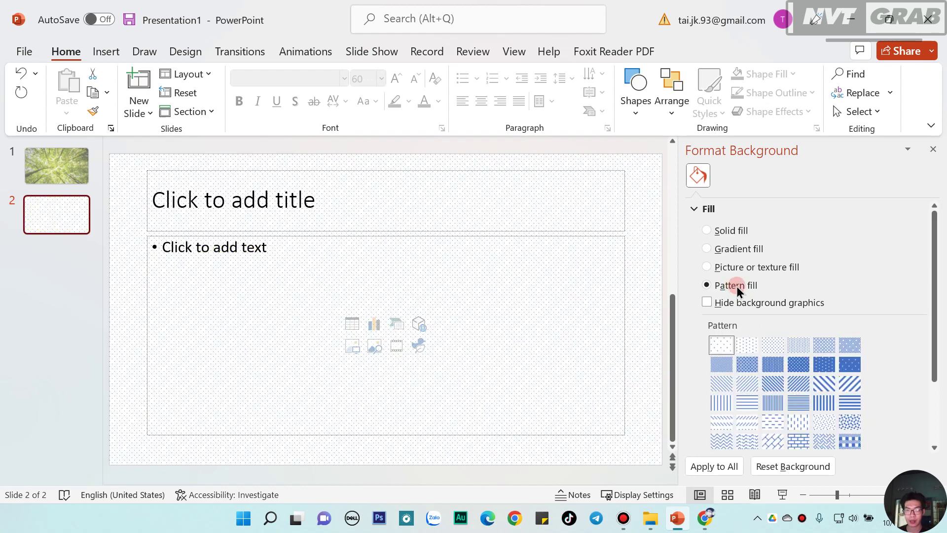
scroll(819, 345, down, 3)
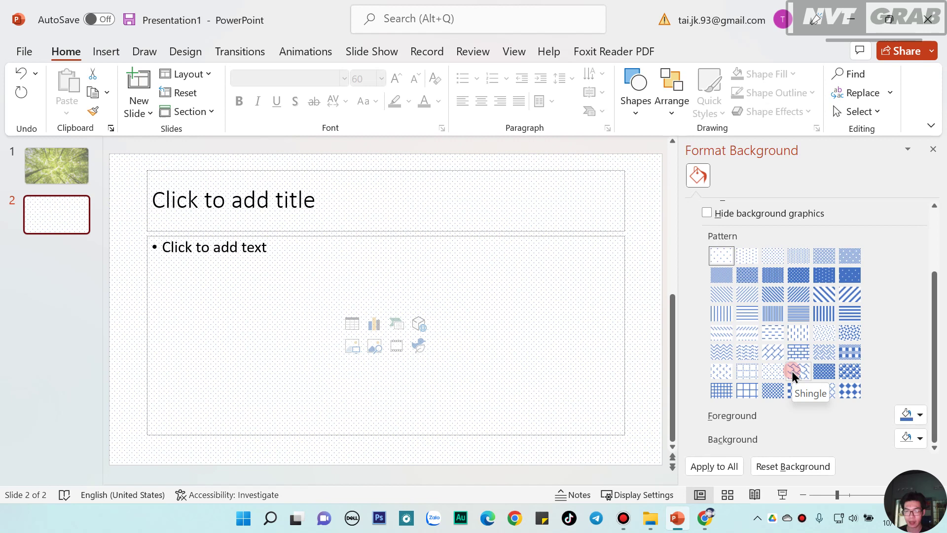
click(850, 294)
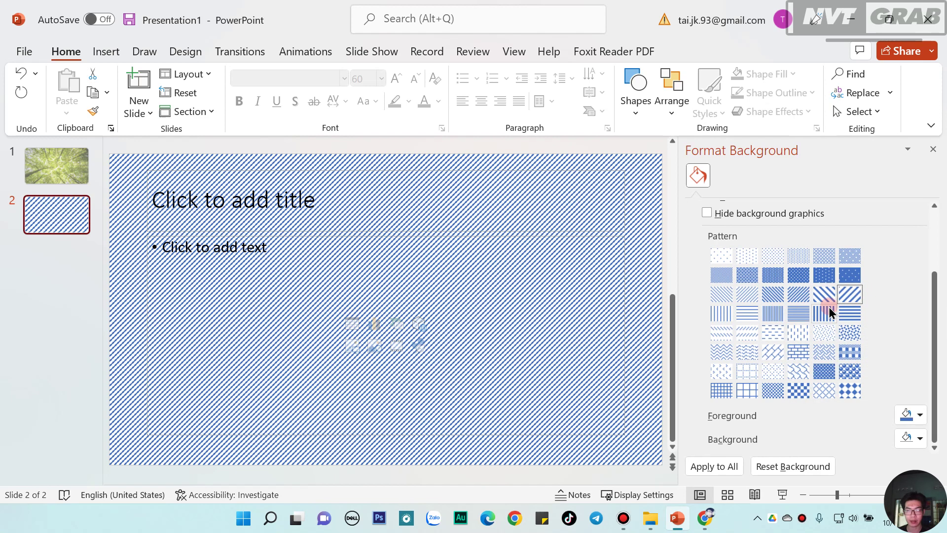
scroll(830, 306, up, 2)
scroll(830, 302, down, 1)
click(822, 296)
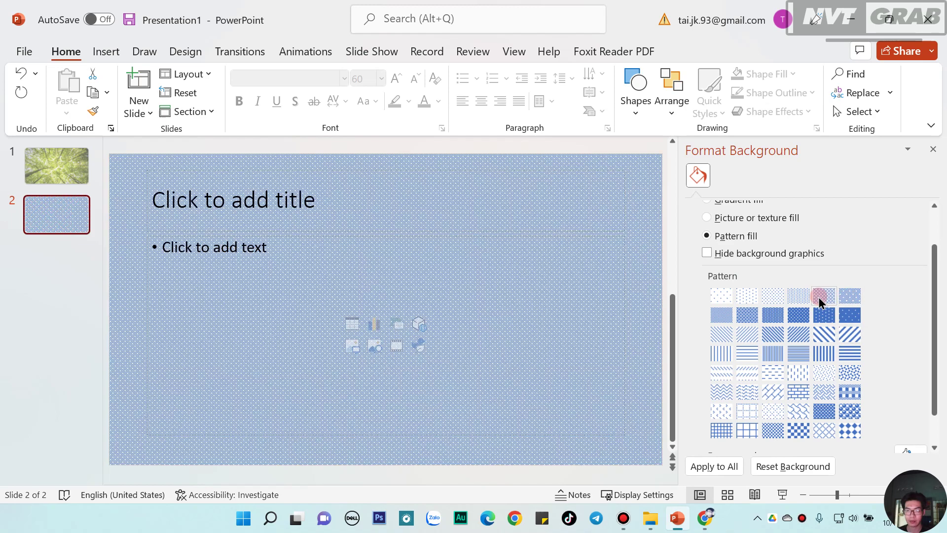
click(746, 299)
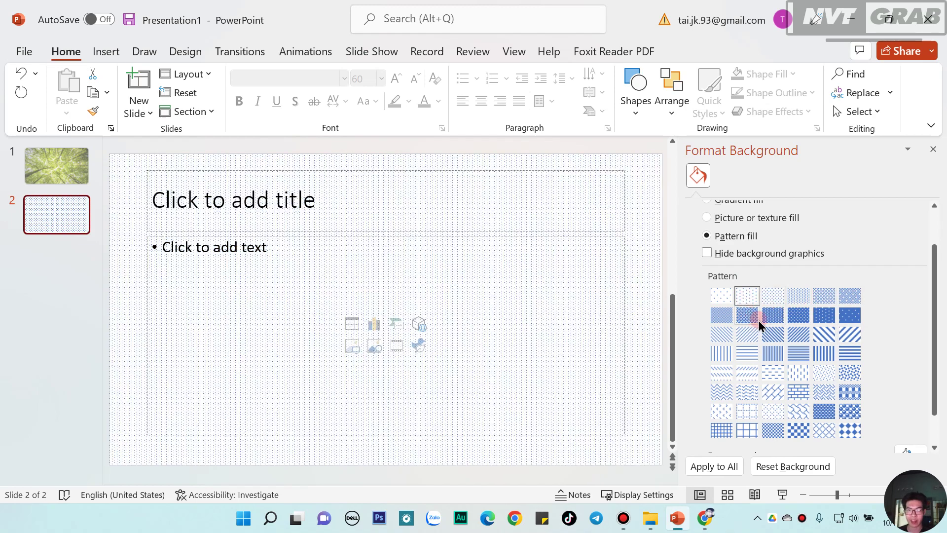
click(823, 297)
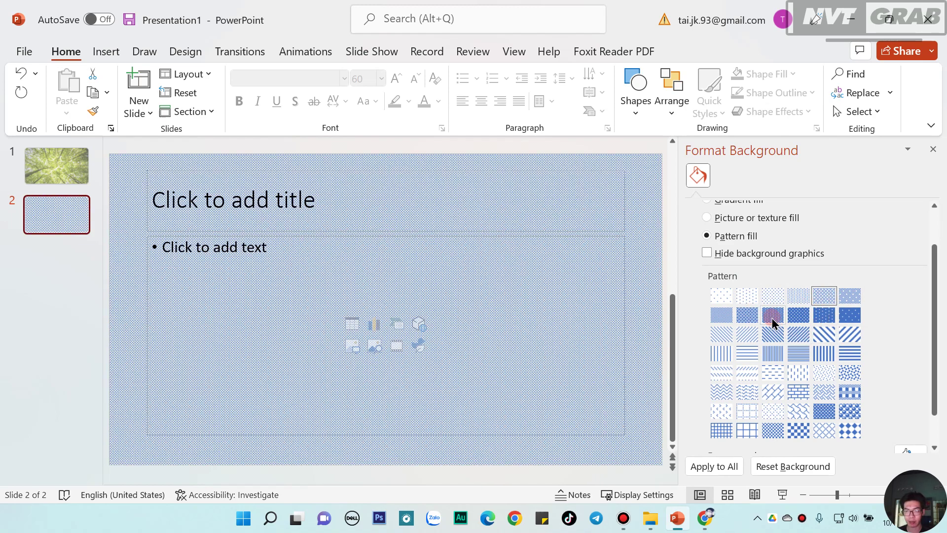
click(772, 318)
click(793, 341)
click(771, 356)
click(772, 370)
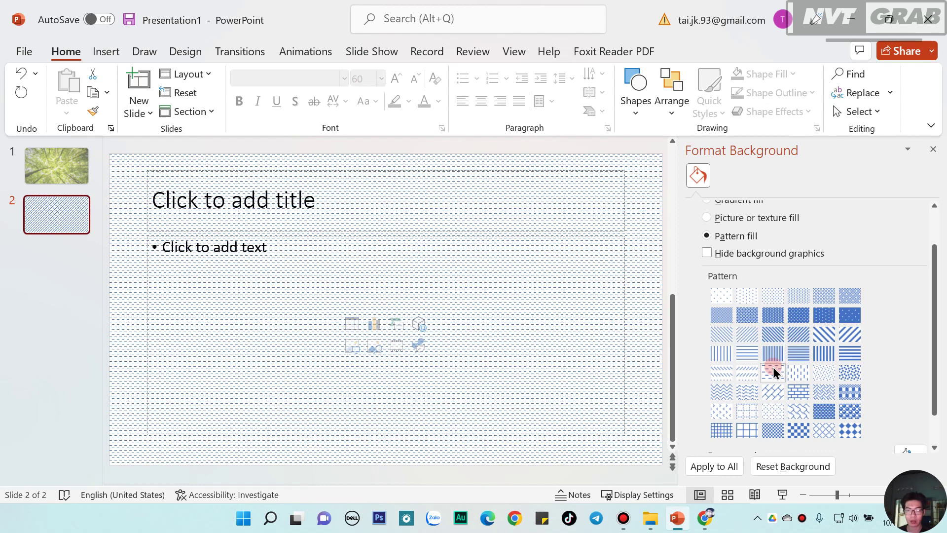
scroll(886, 324, down, 1)
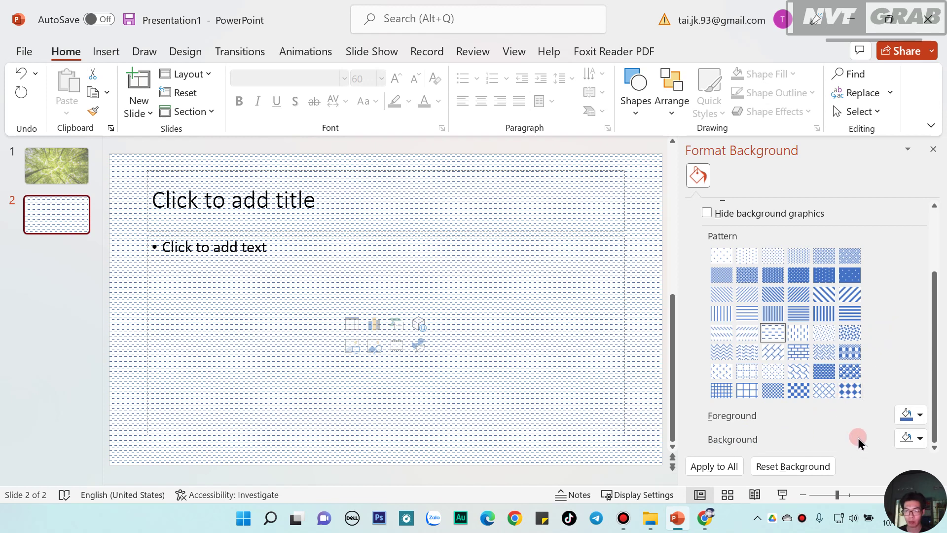
Step: Set the pattern foreground colour to red and the background colour to yellow
click(902, 417)
click(844, 359)
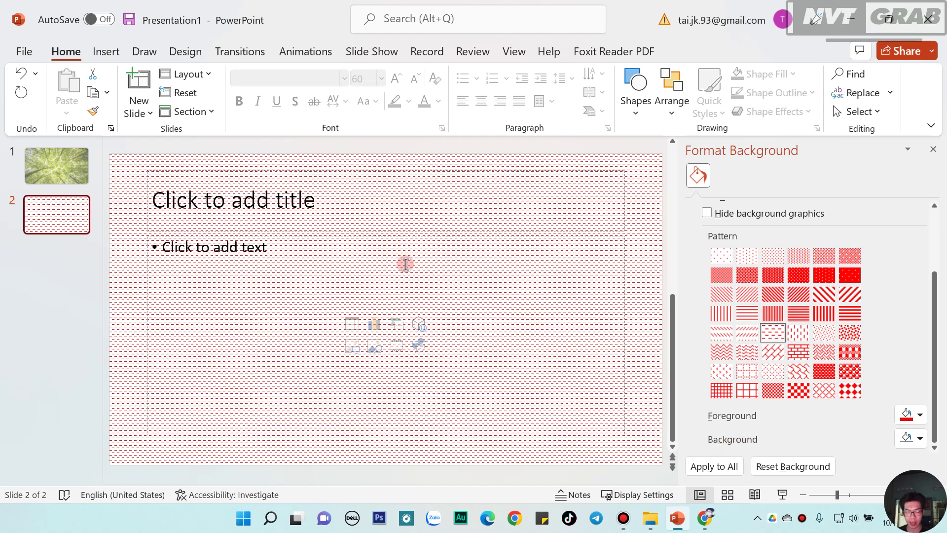
click(905, 438)
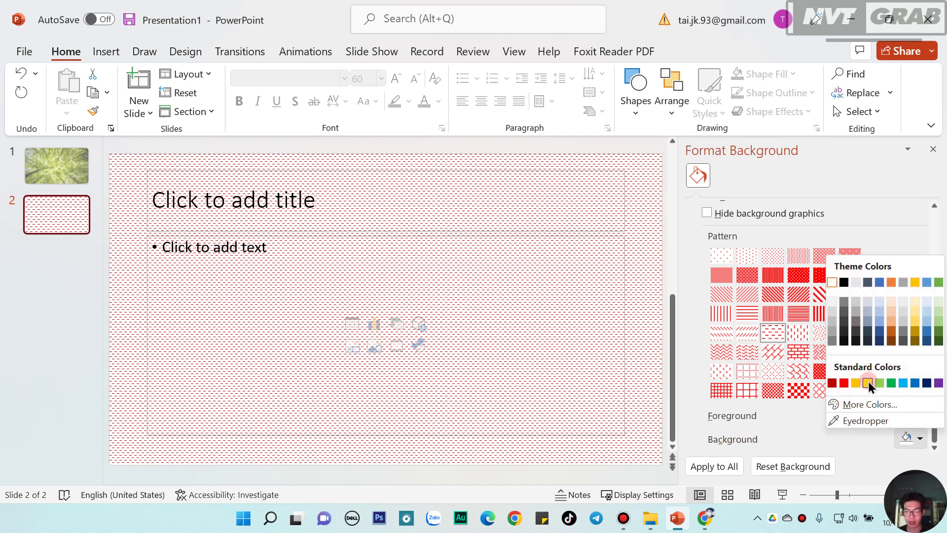
click(868, 381)
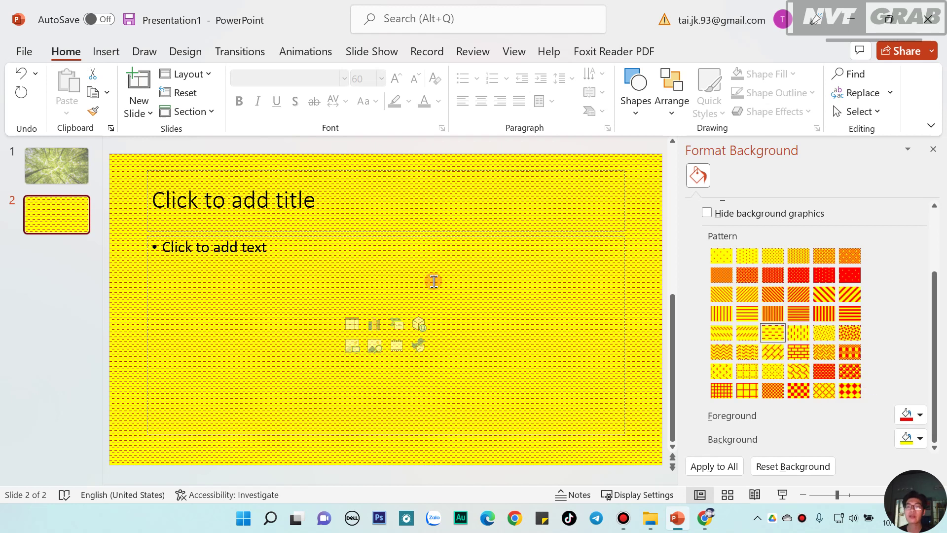
scroll(764, 289, up, 3)
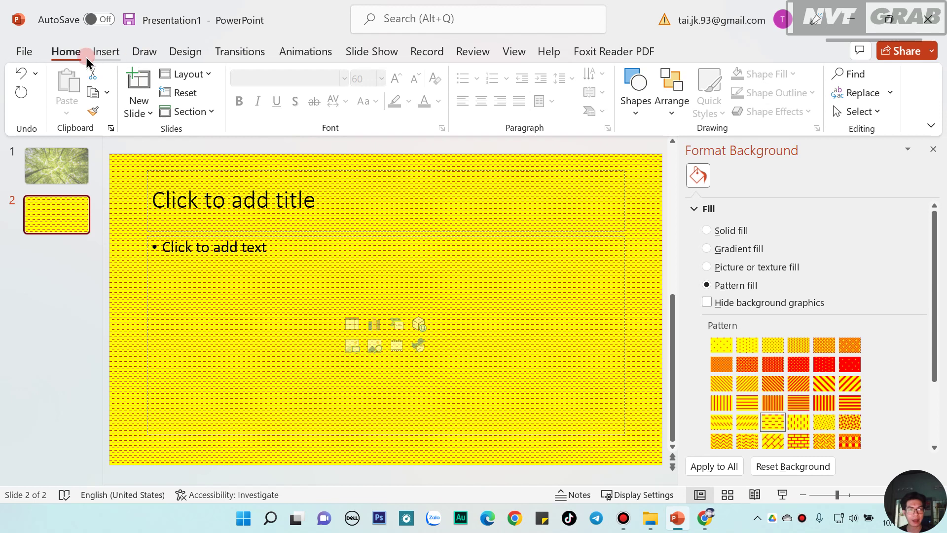
click(105, 52)
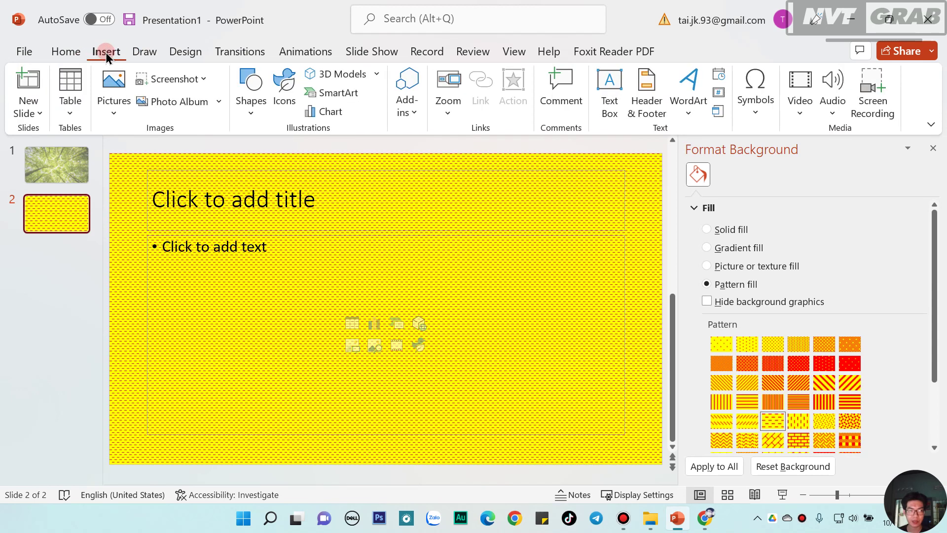
Step: Insert the 'THIS IS YOUR PRESENTATION TITLE' template image from the BACK GROUND folder onto slide 2
click(111, 116)
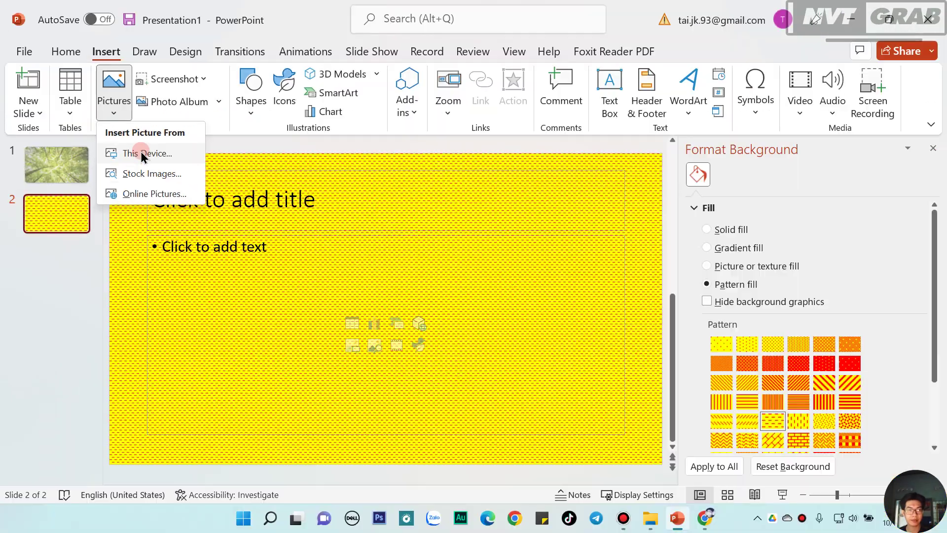
click(141, 153)
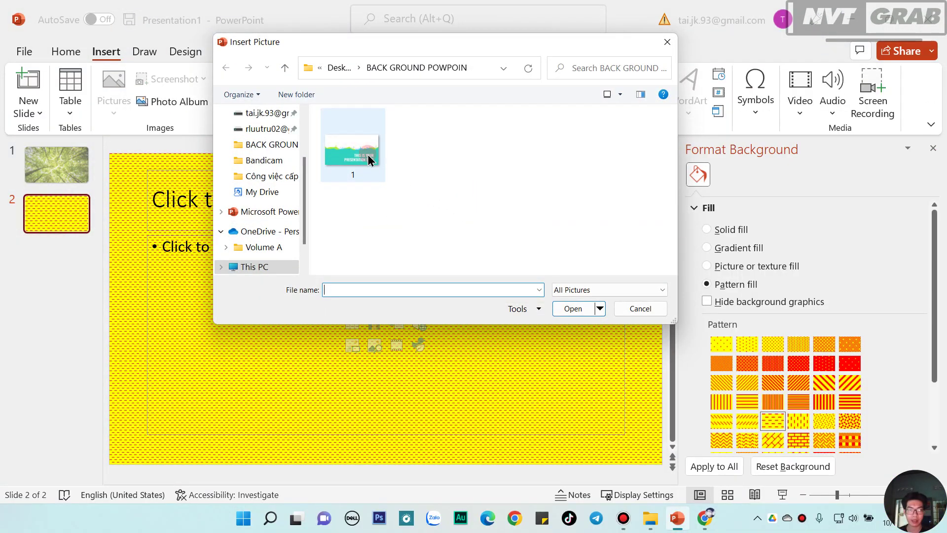
double_click(369, 160)
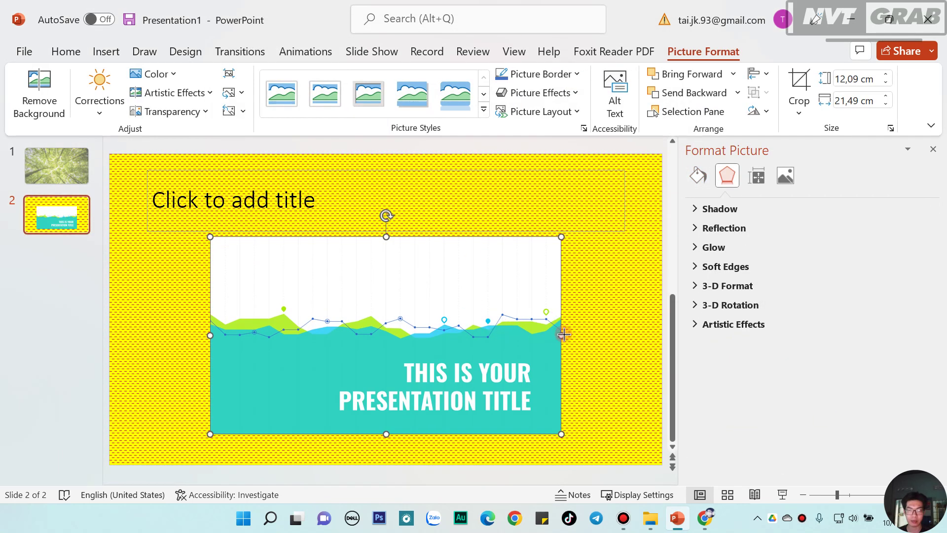
Step: Stretch the template picture to all four slide edges, sizing it 33.87 cm by 19.32 cm
drag(561, 334, 657, 333)
drag(211, 334, 110, 336)
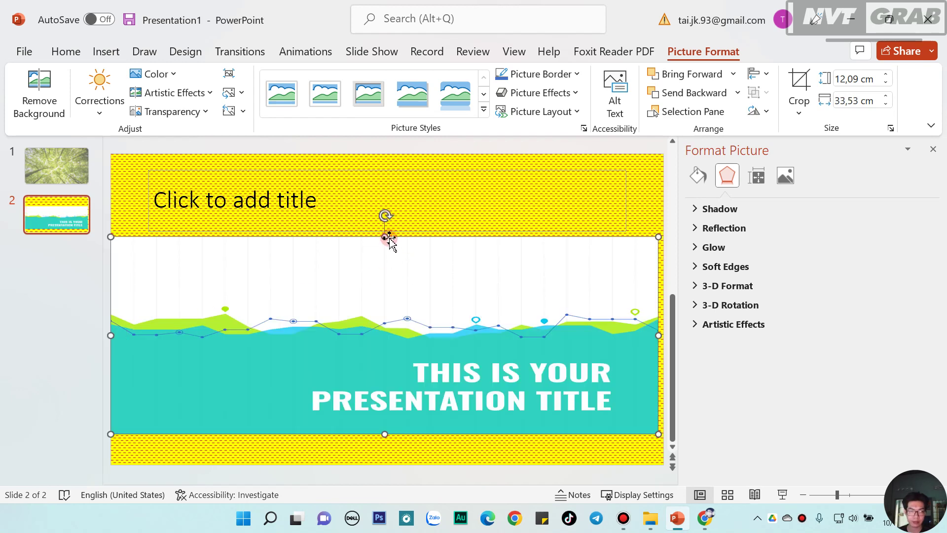
click(390, 213)
drag(390, 213, 389, 156)
drag(384, 456, 384, 469)
drag(655, 320, 662, 317)
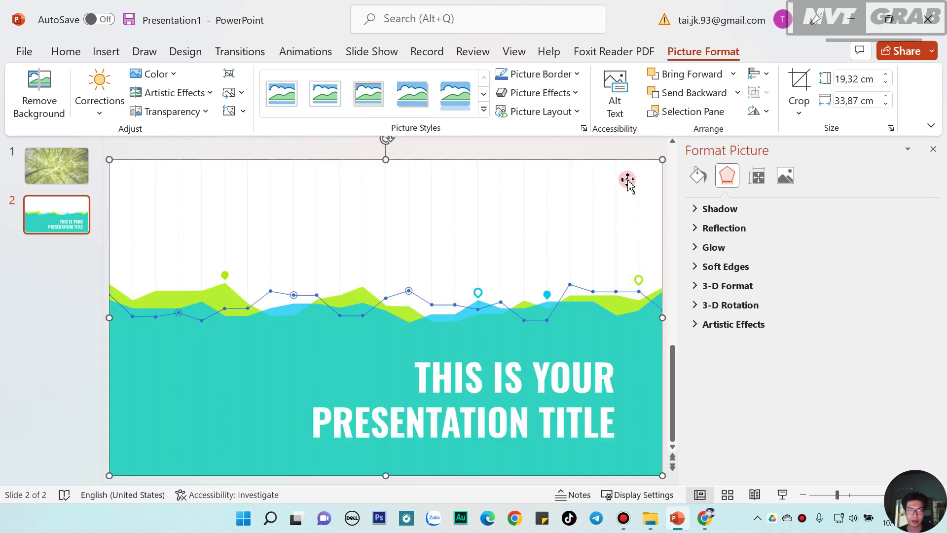
click(538, 150)
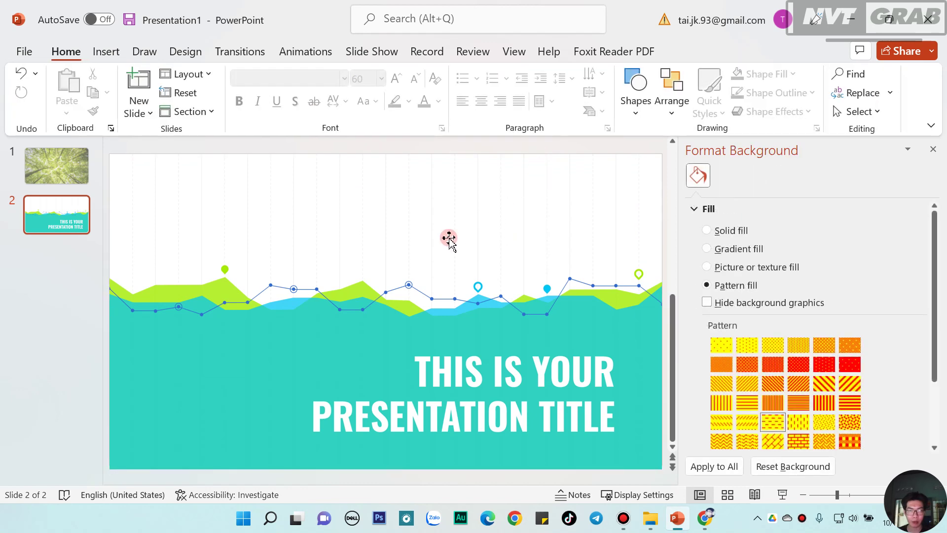
click(443, 253)
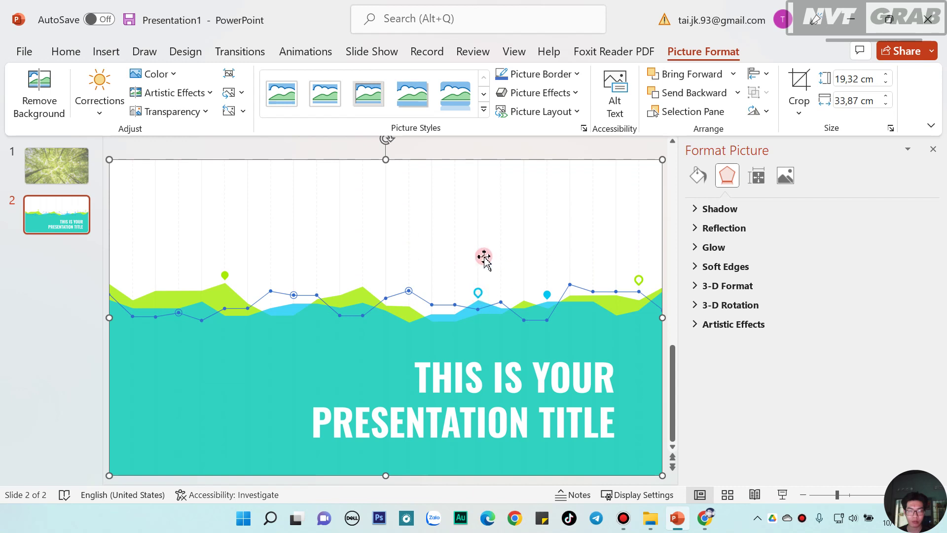
right_click(403, 238)
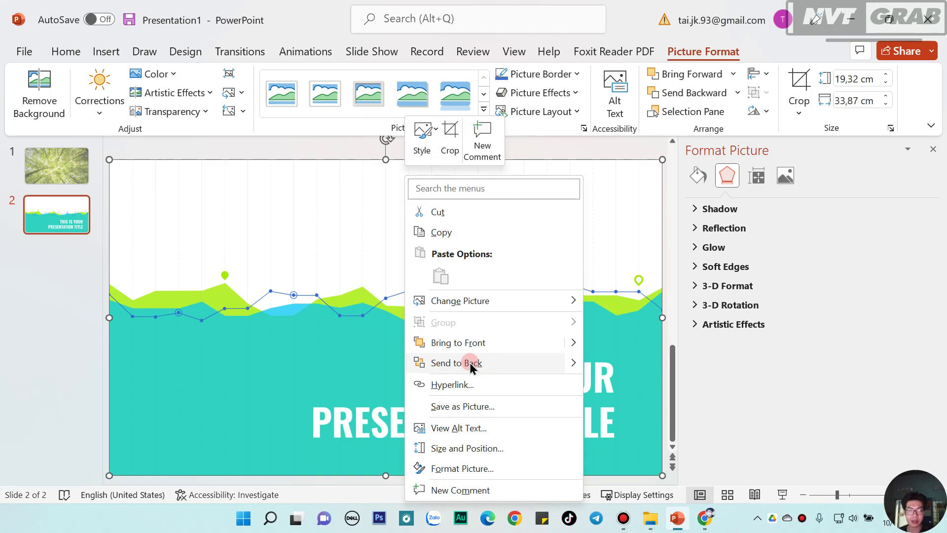
Step: Send the template picture to back and place the cursor in the title placeholder above it
click(469, 362)
click(290, 206)
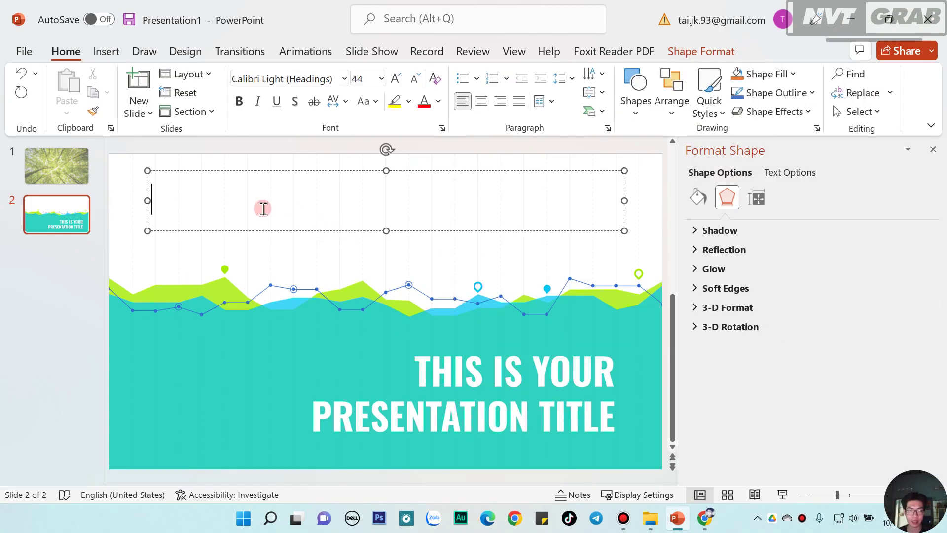